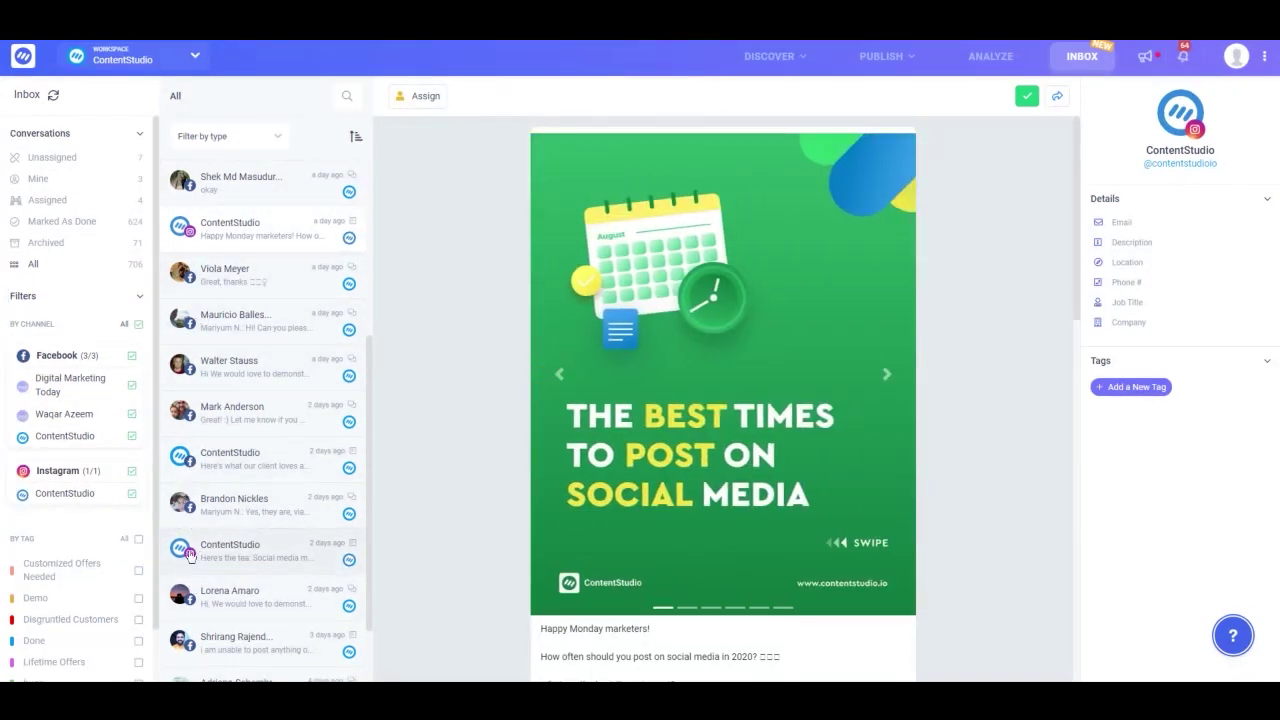
Step: Uncheck Instagram and the other Facebook pages, leaving only the ContentStudio page checked
click(131, 471)
click(131, 413)
click(131, 385)
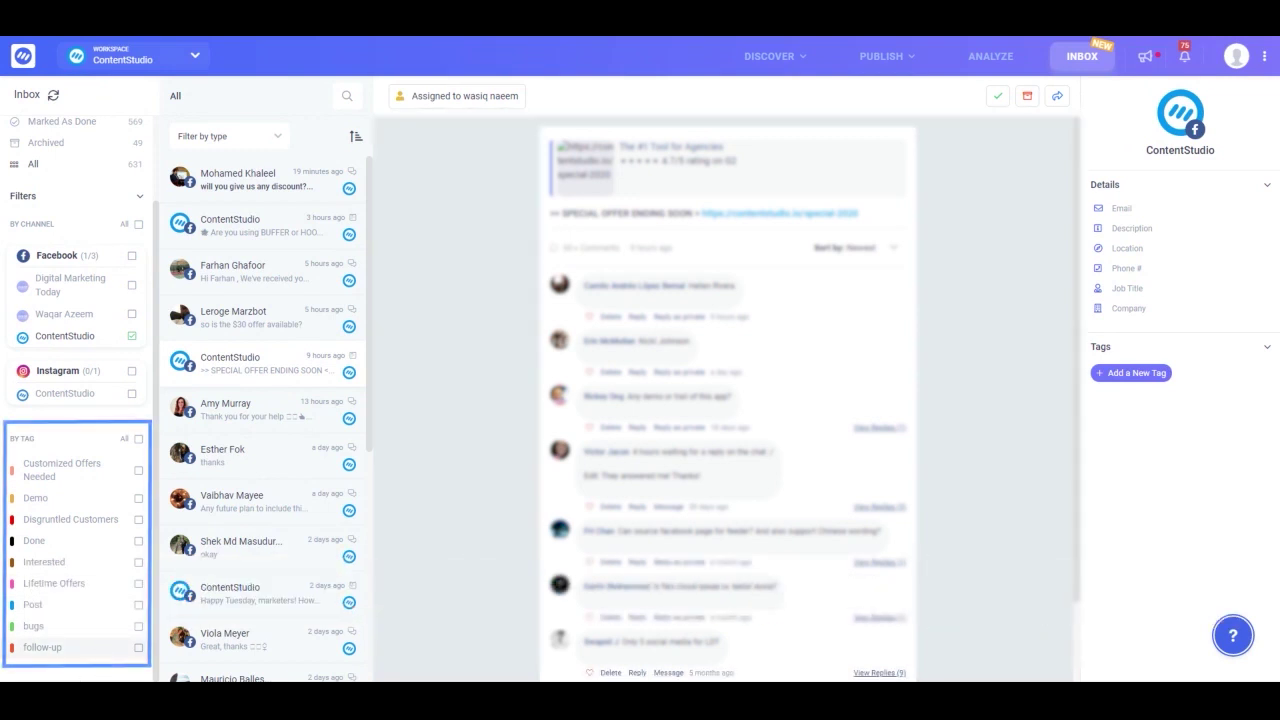
Step: Filter by the Demo tag, clear that filter, then bring up the tag list for the conversation
click(82, 507)
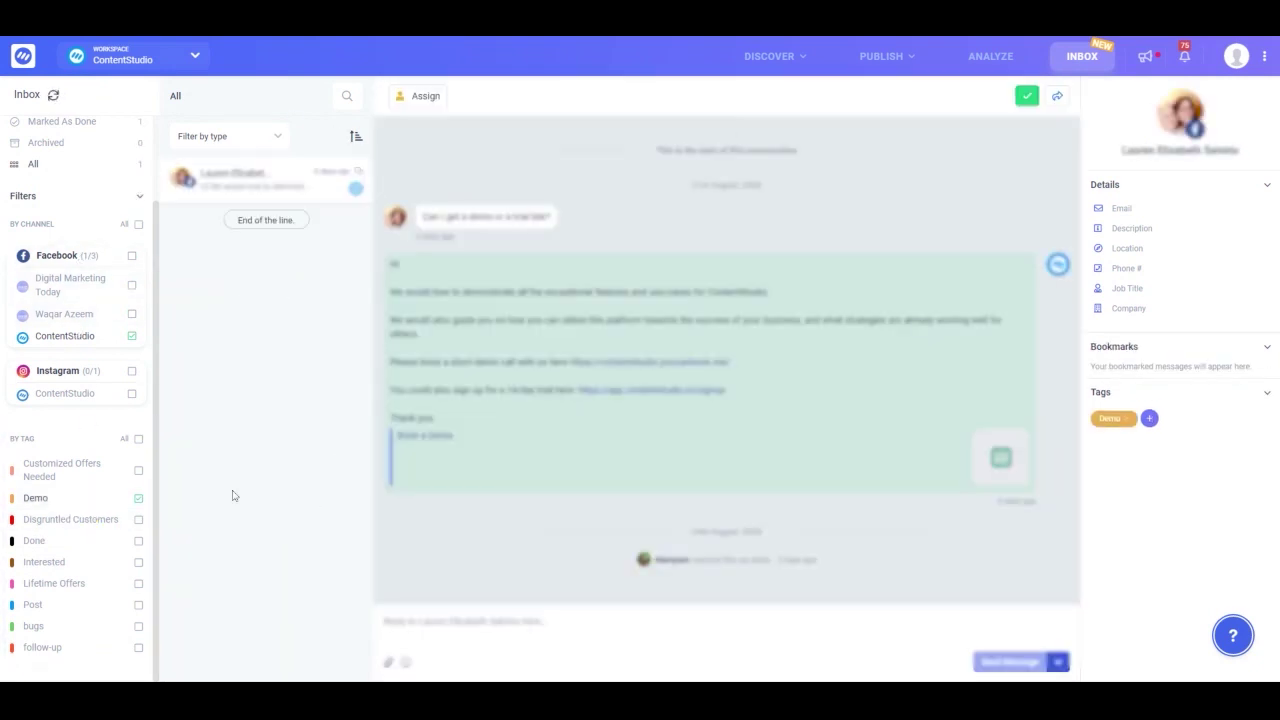
click(138, 498)
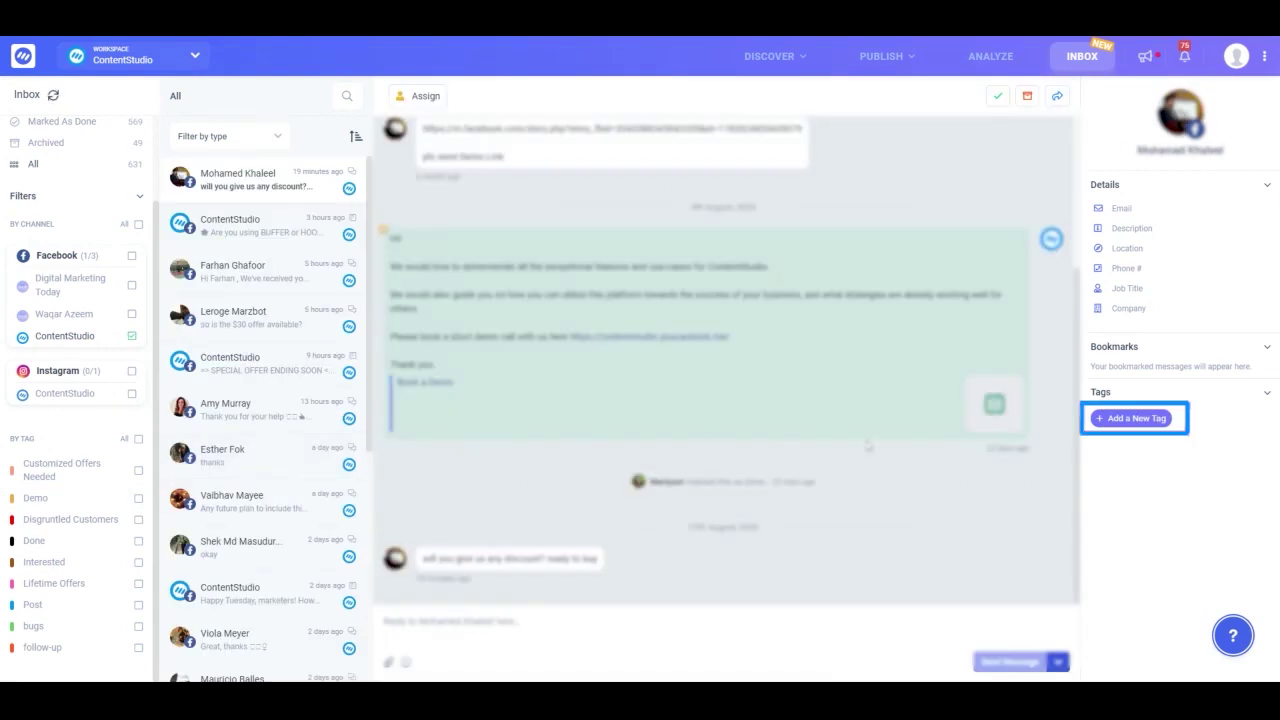
click(1143, 421)
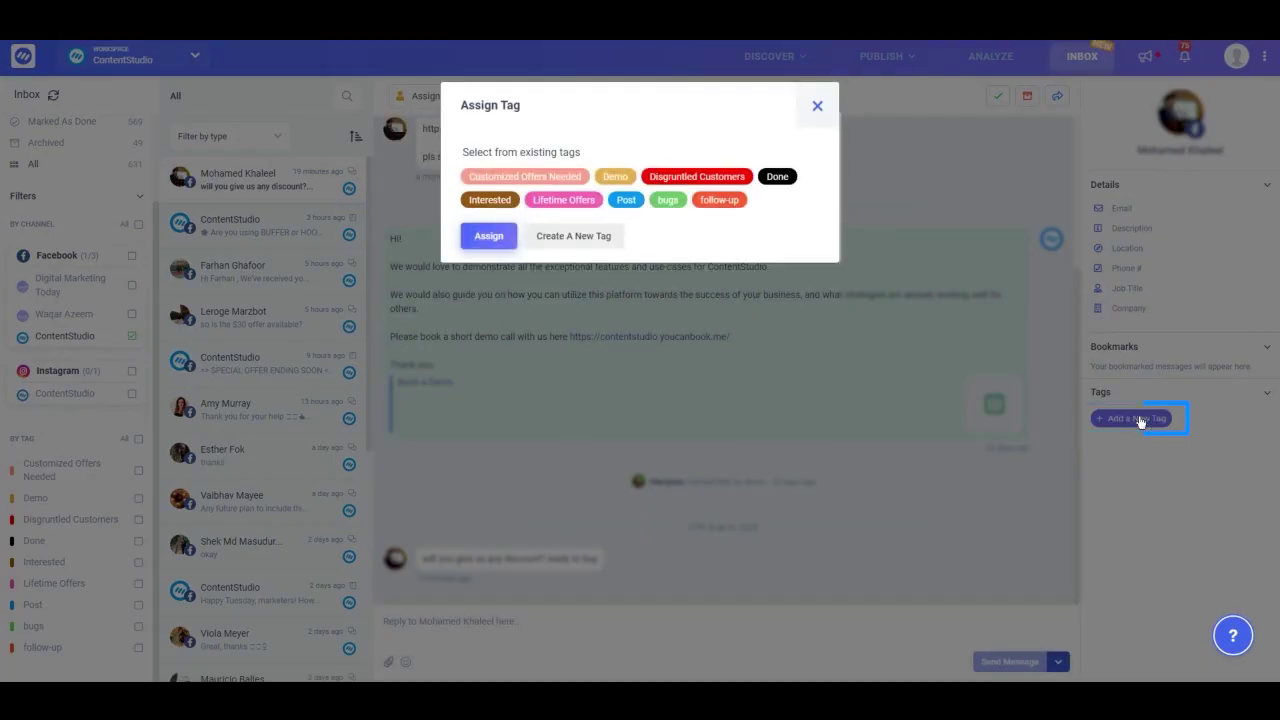
Step: Start a blue tag named 'Pos', abandon it, and assign the existing Done tag instead
click(586, 238)
click(640, 181)
text(Post)
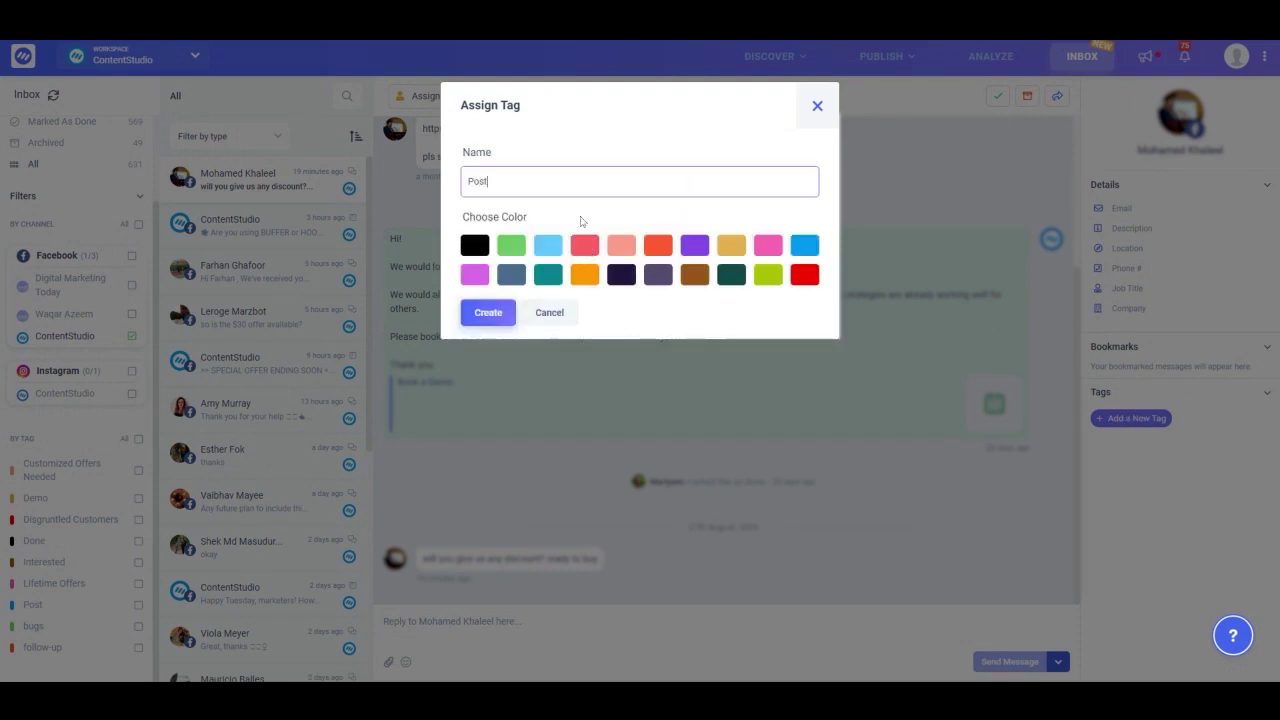
click(808, 246)
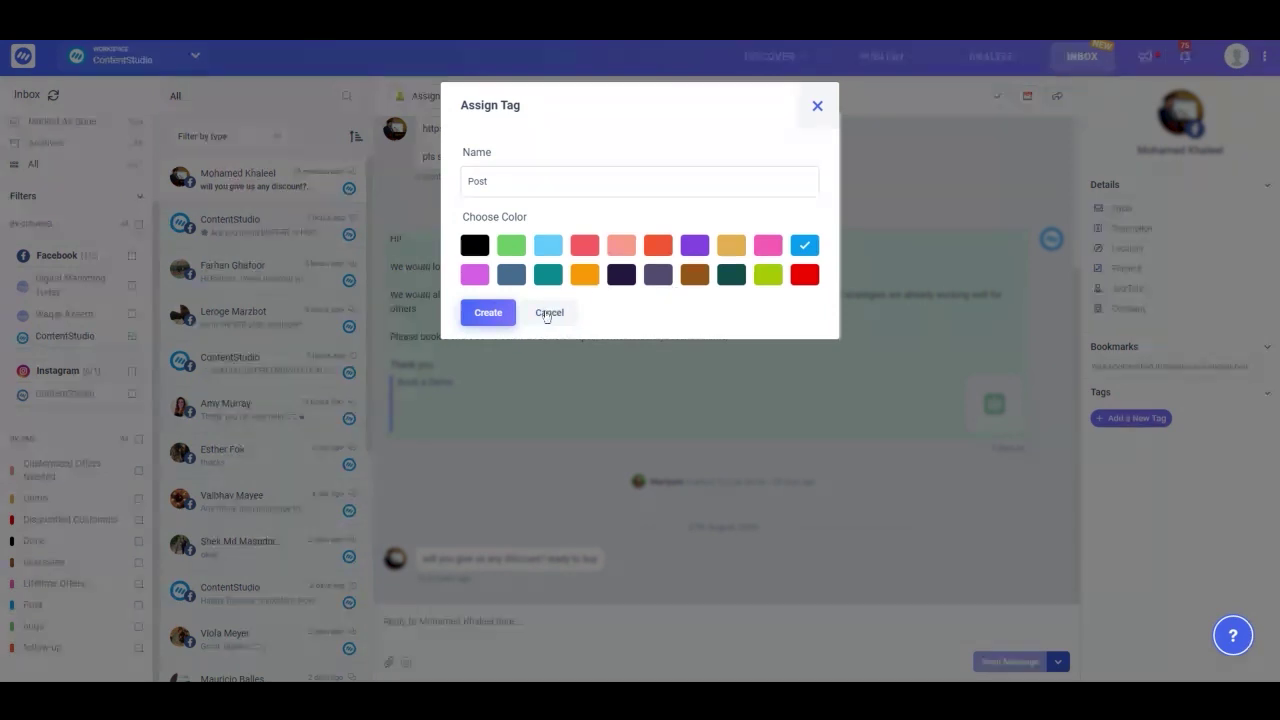
click(548, 313)
click(779, 178)
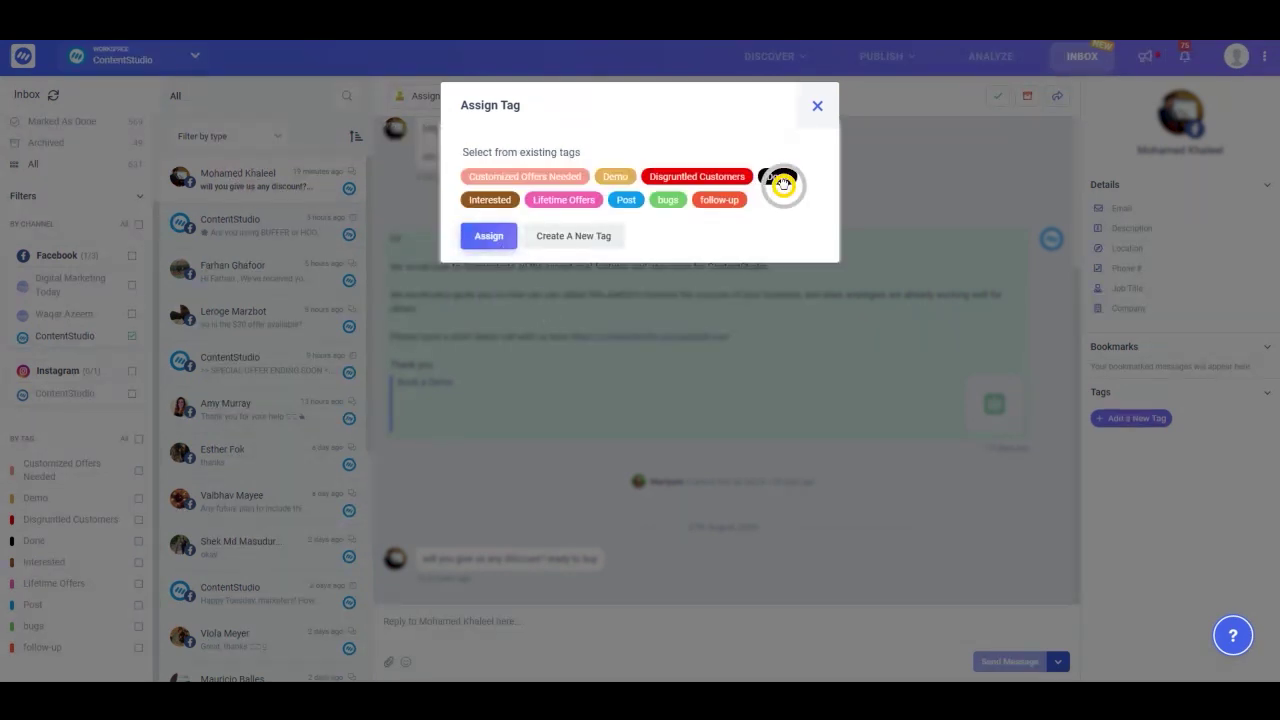
click(489, 244)
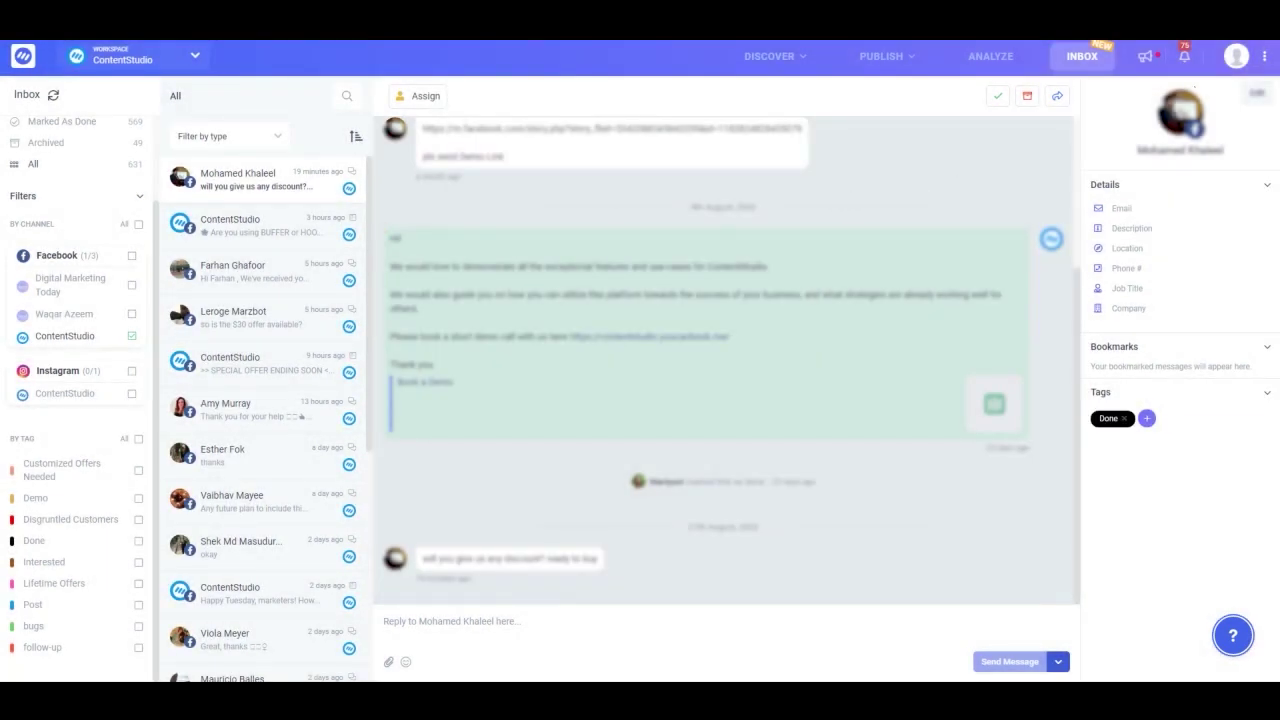
Step: Go to the Miscellaneous workspace settings and scroll to the Tags section
click(1237, 58)
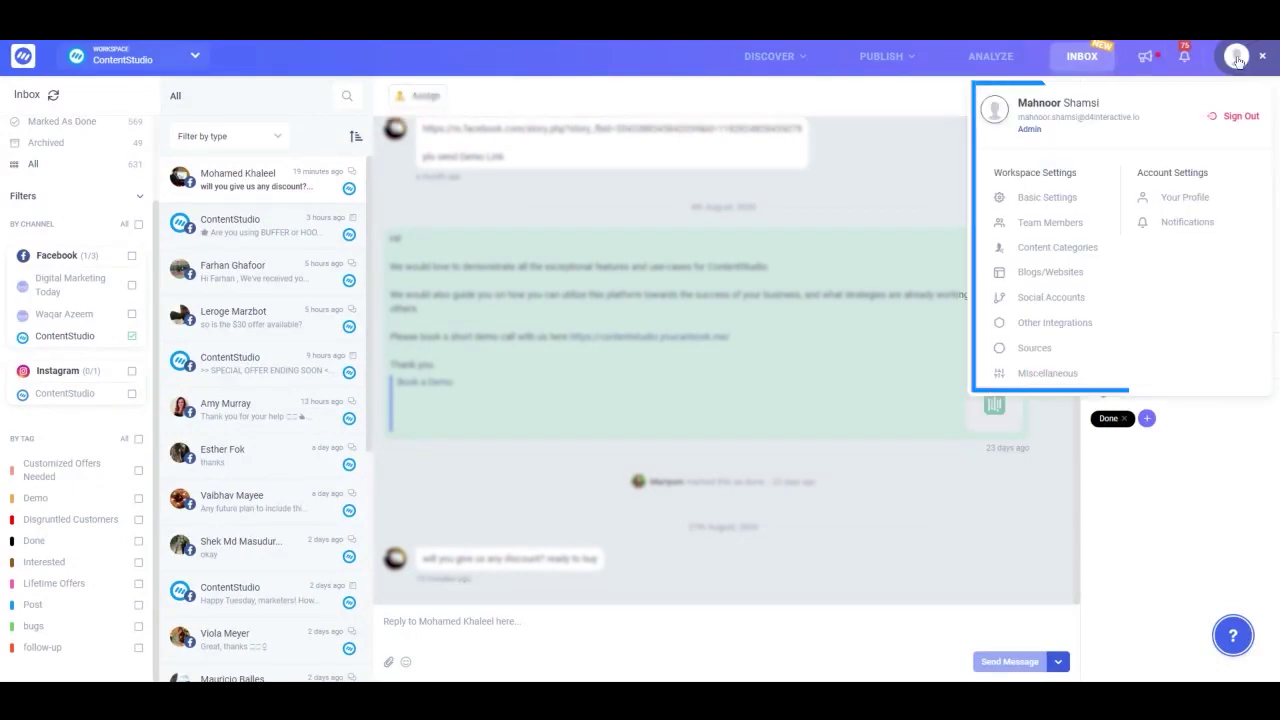
click(1049, 382)
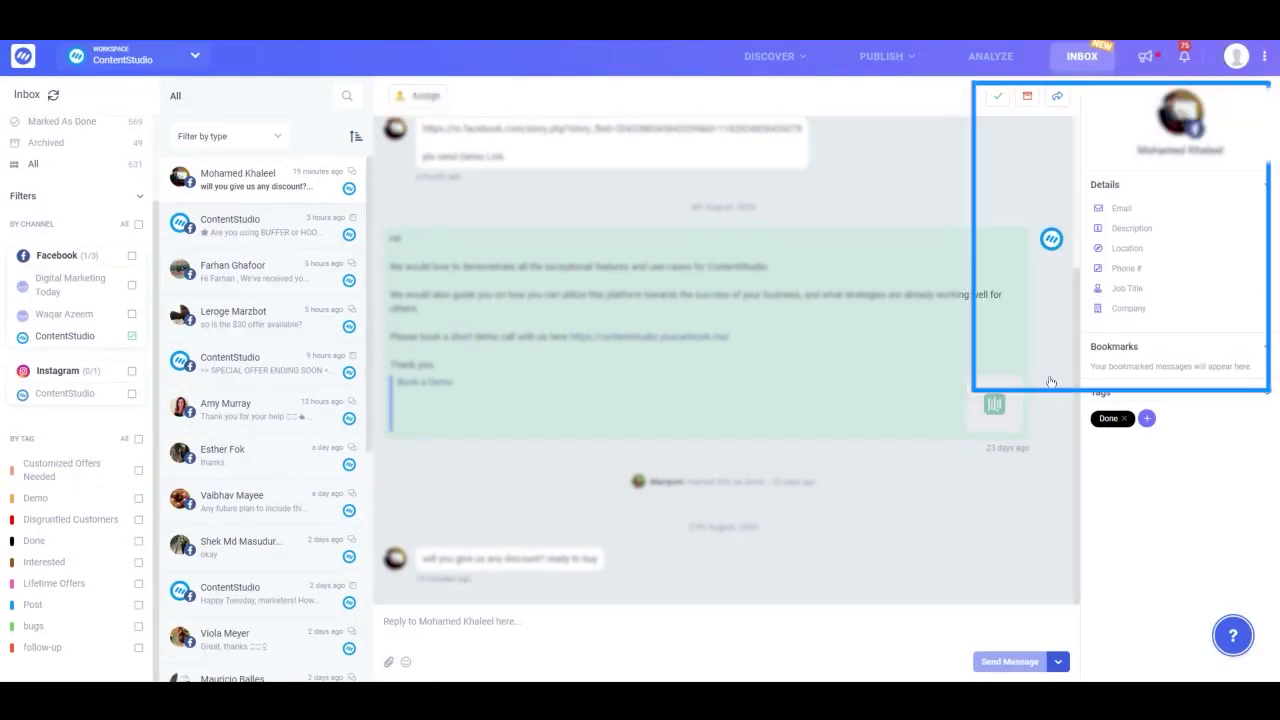
scroll(726, 380, down, 15)
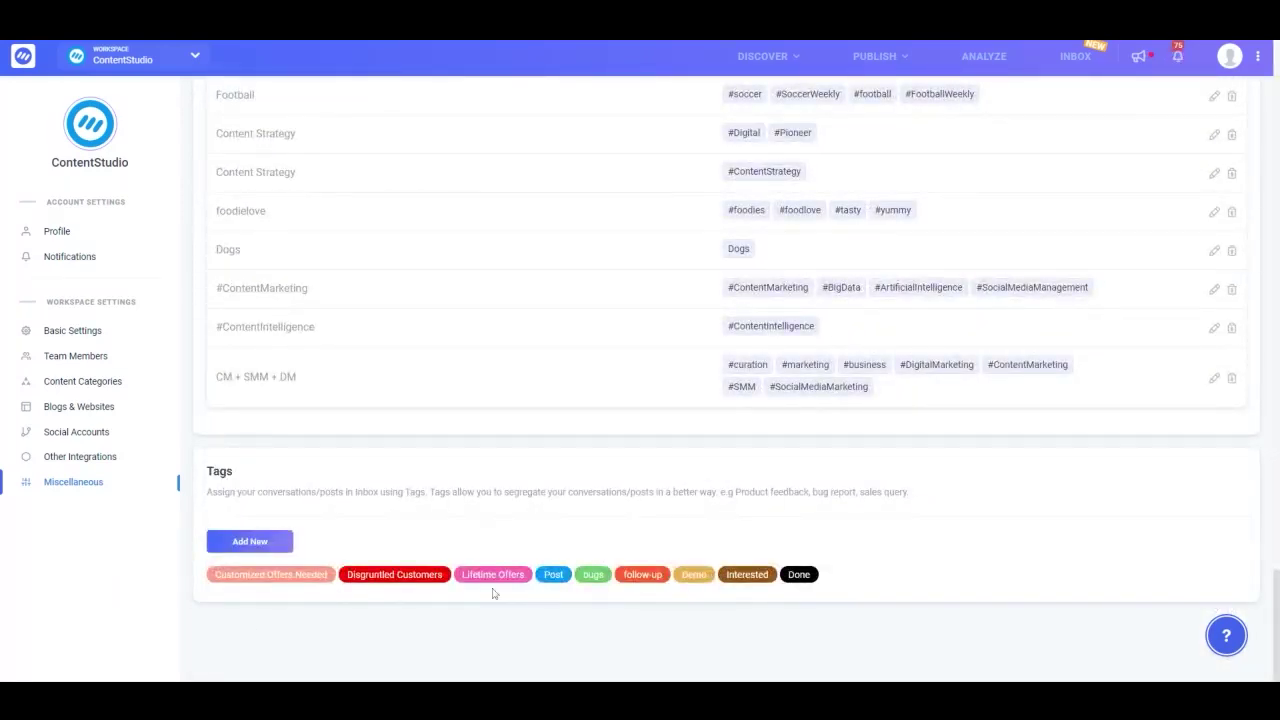
Step: Cancel a new workspace tag form, then delete the Done tag
click(280, 543)
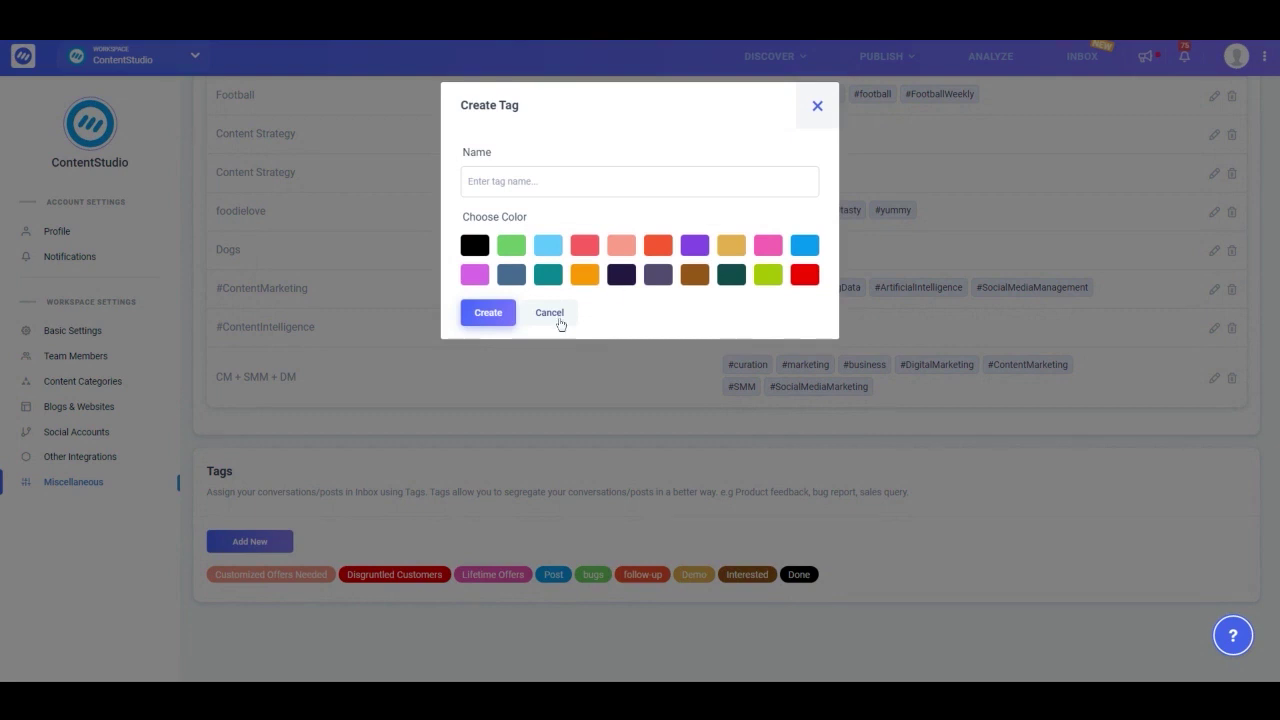
click(561, 323)
click(806, 580)
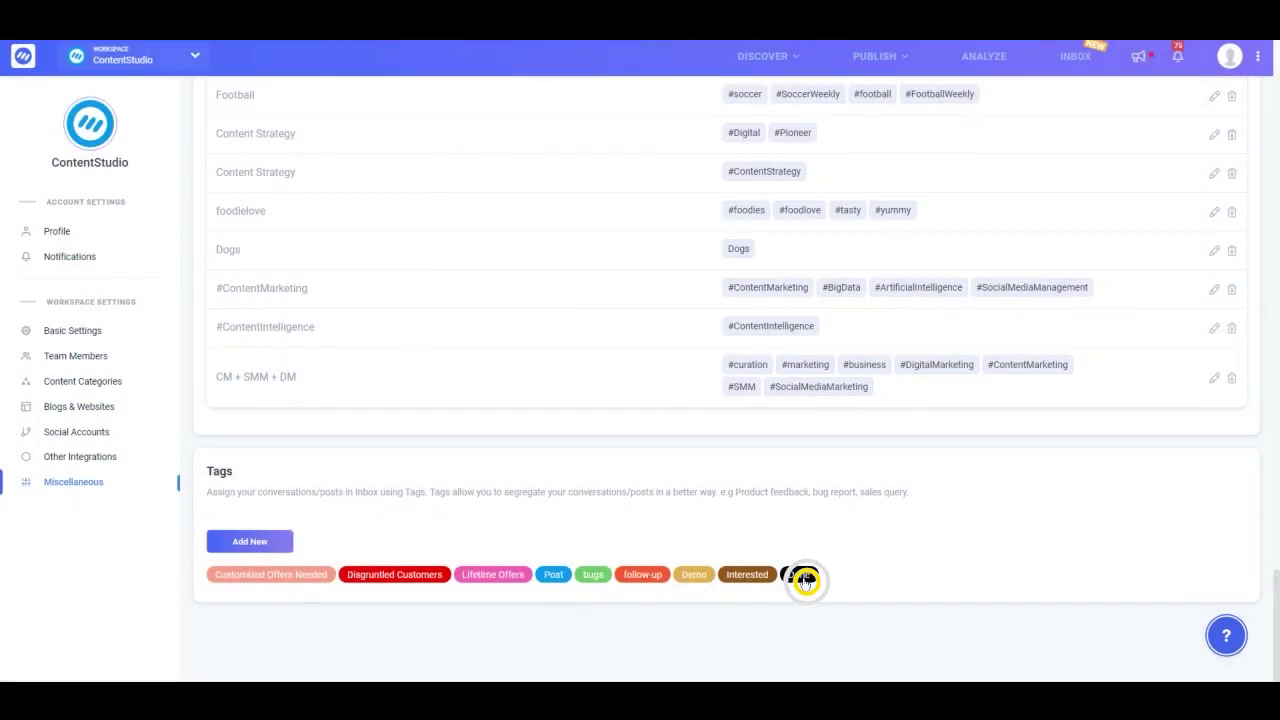
click(1226, 487)
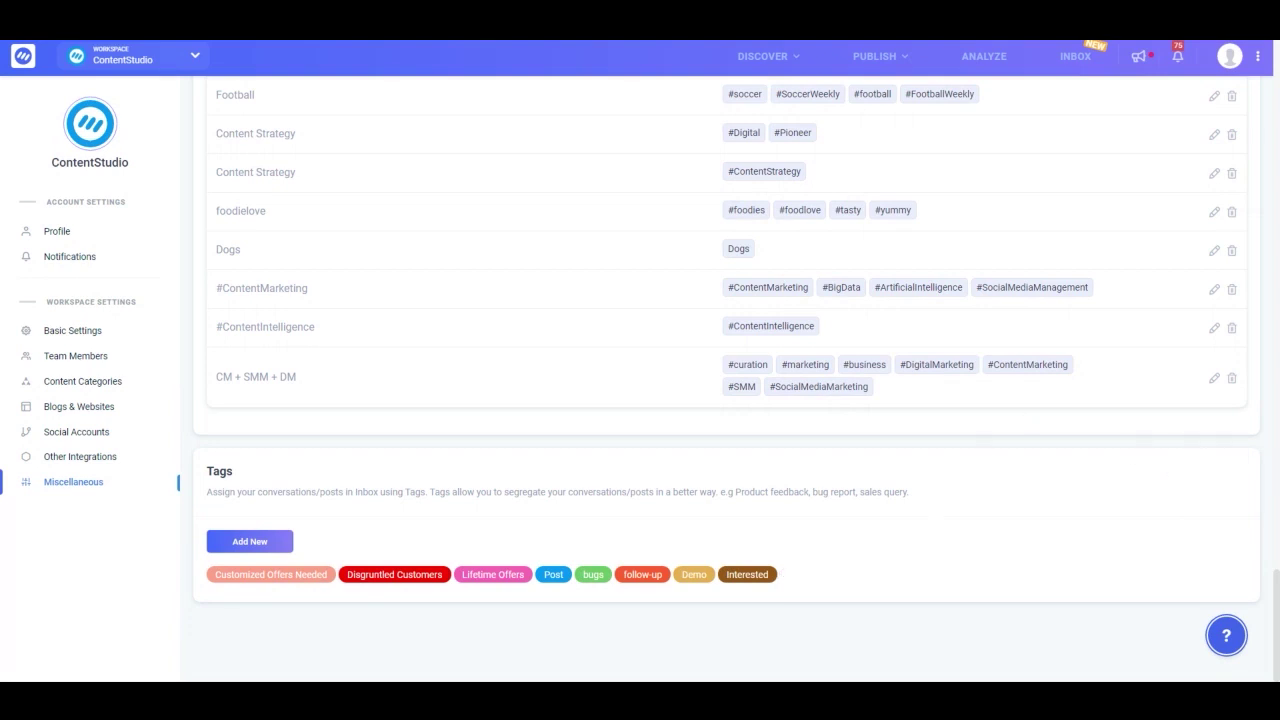
Step: Select the Demo and Interested tags and start merging them
click(698, 576)
click(748, 575)
click(1190, 482)
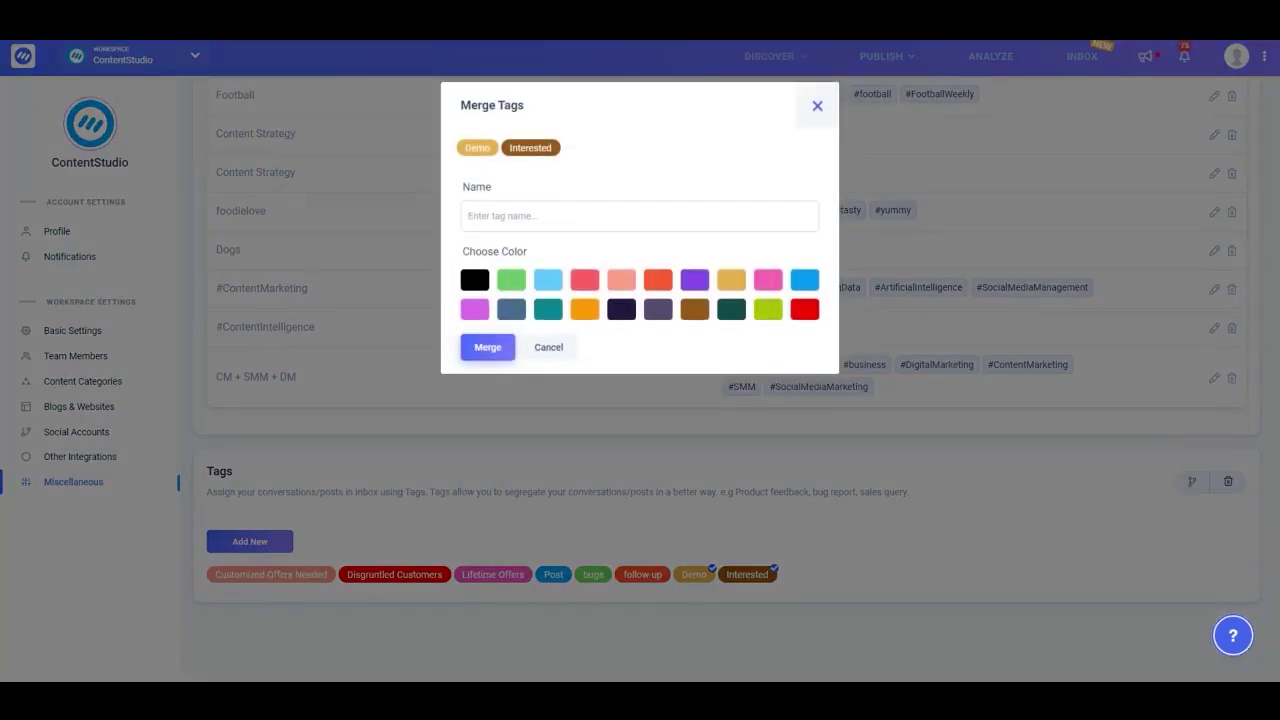
Step: Merge them into a single slate-blue tag named 'Customers'
click(596, 224)
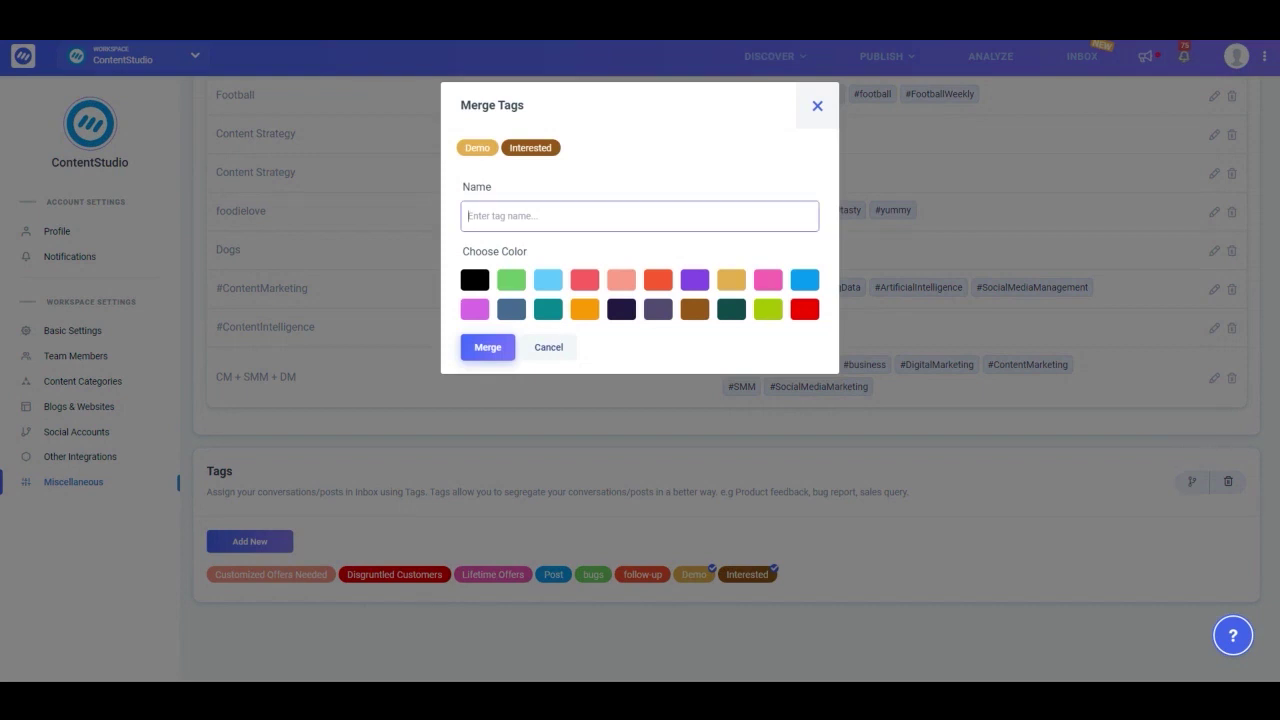
text(Customers)
click(511, 309)
click(489, 347)
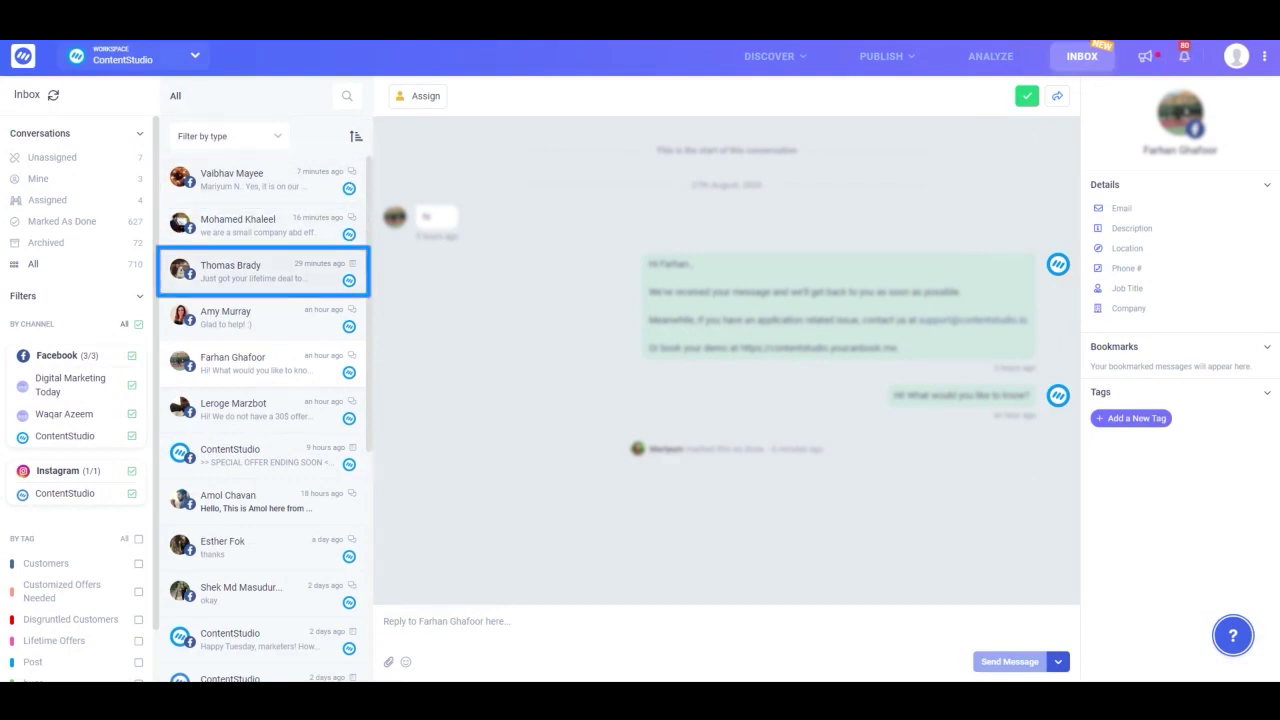
Step: Filter conversations to Private Replies only and reverse the sort to newest first
click(253, 138)
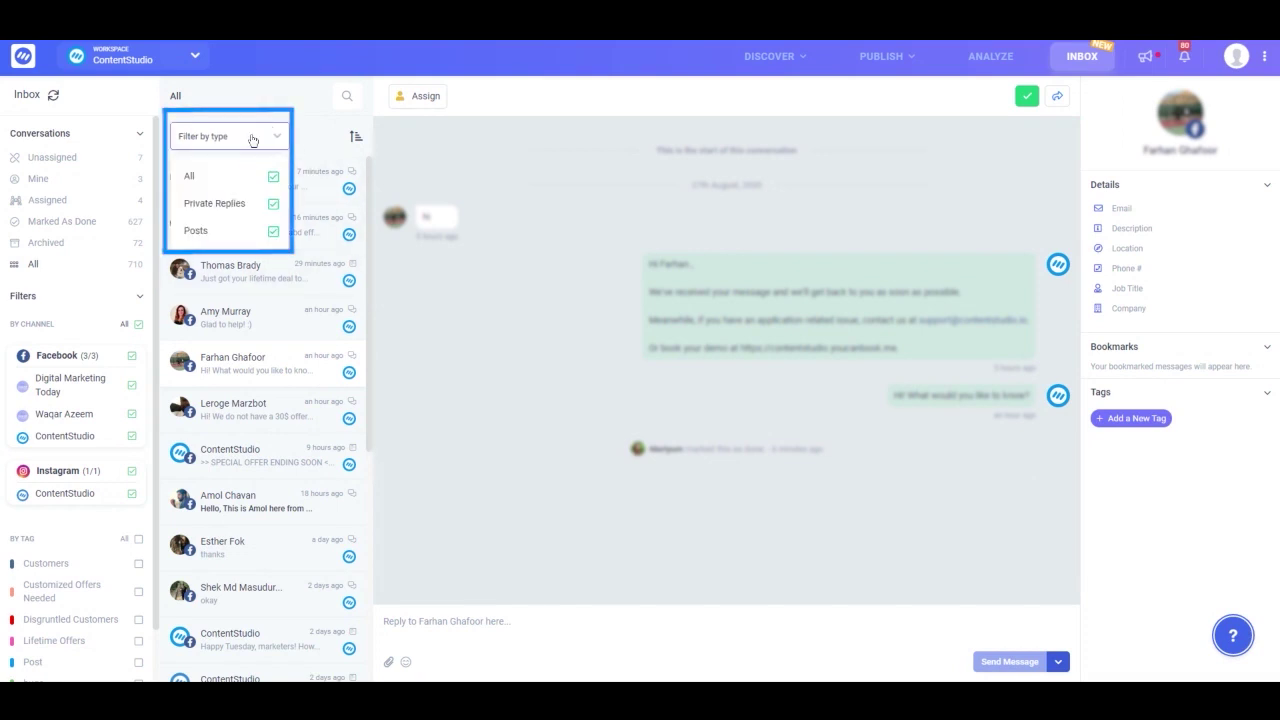
click(274, 236)
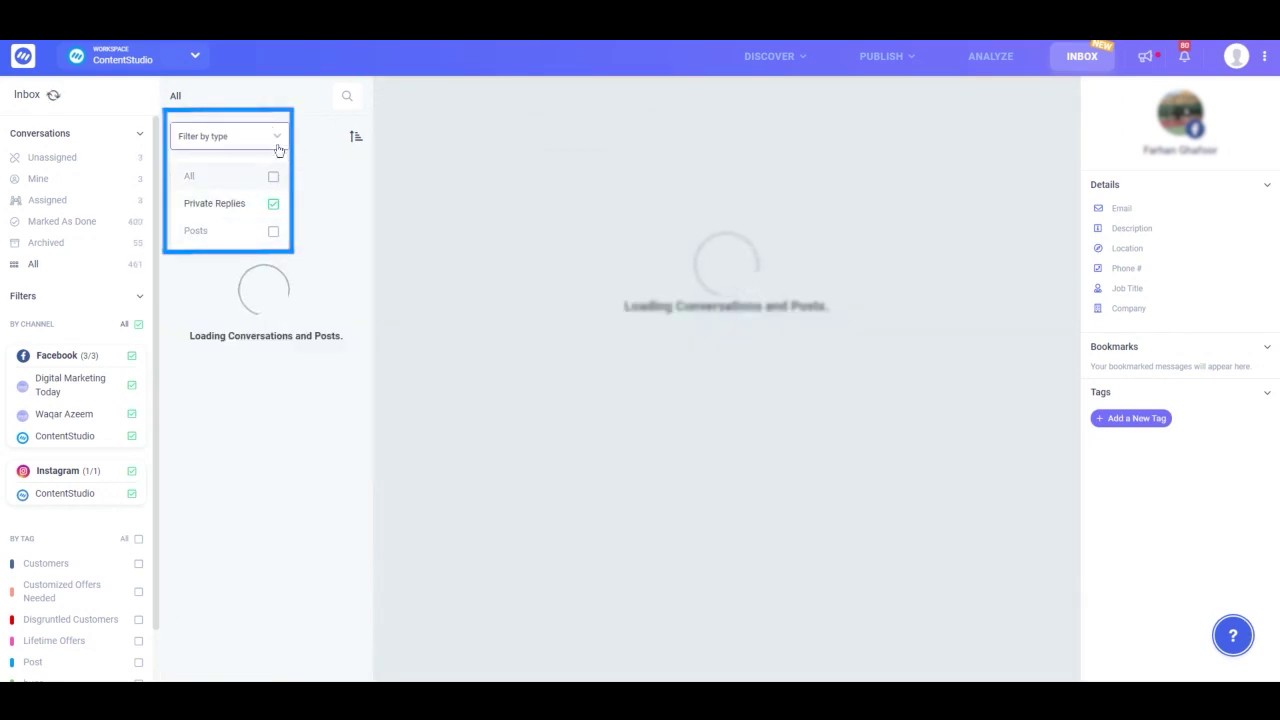
key(Escape)
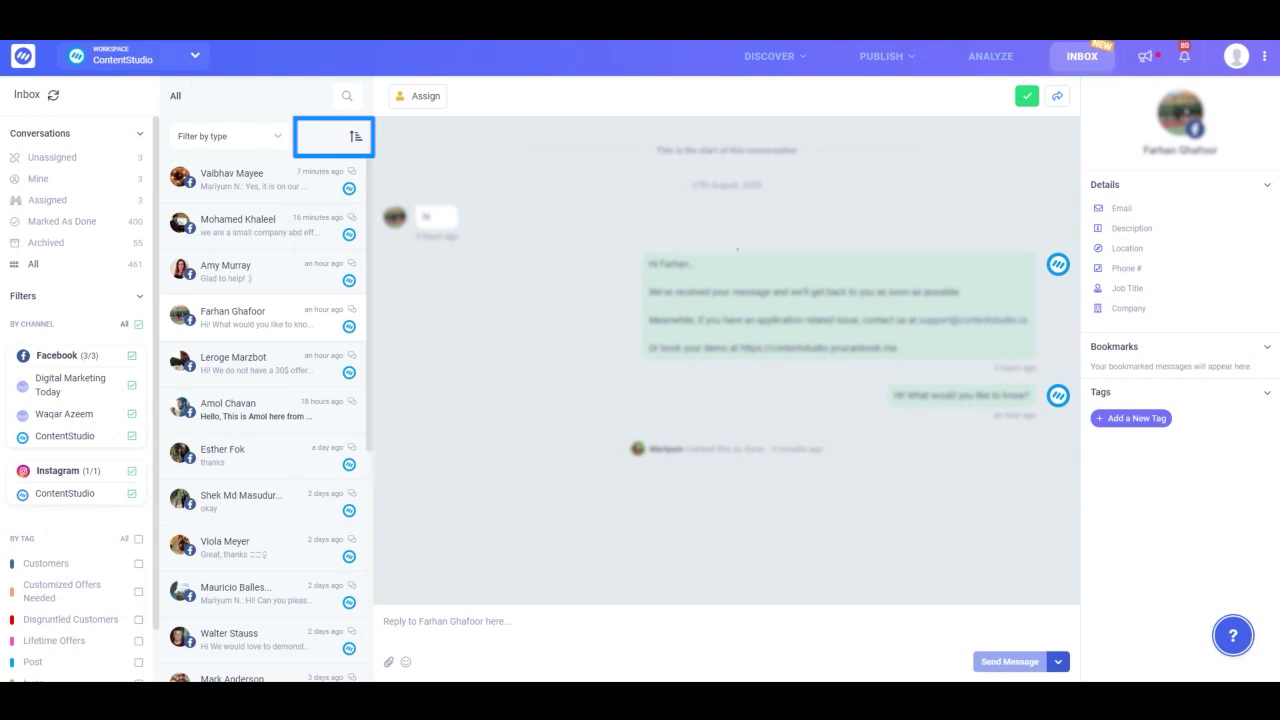
click(356, 139)
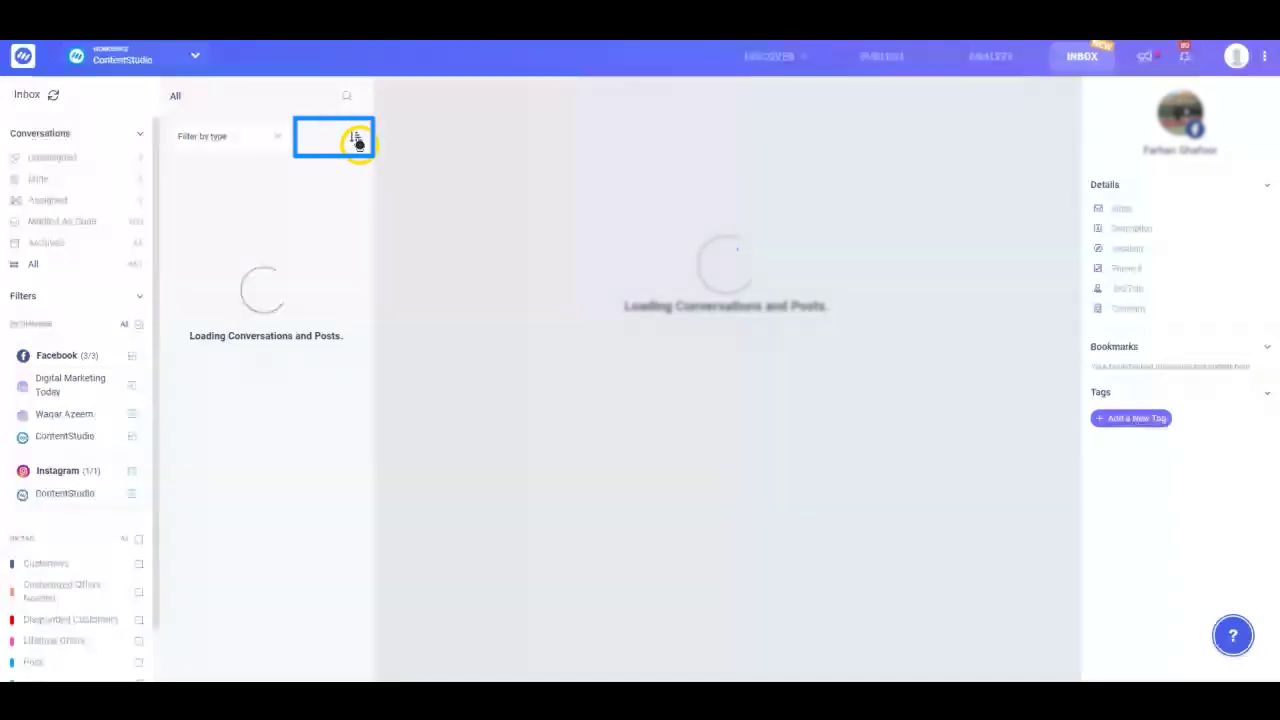
click(355, 145)
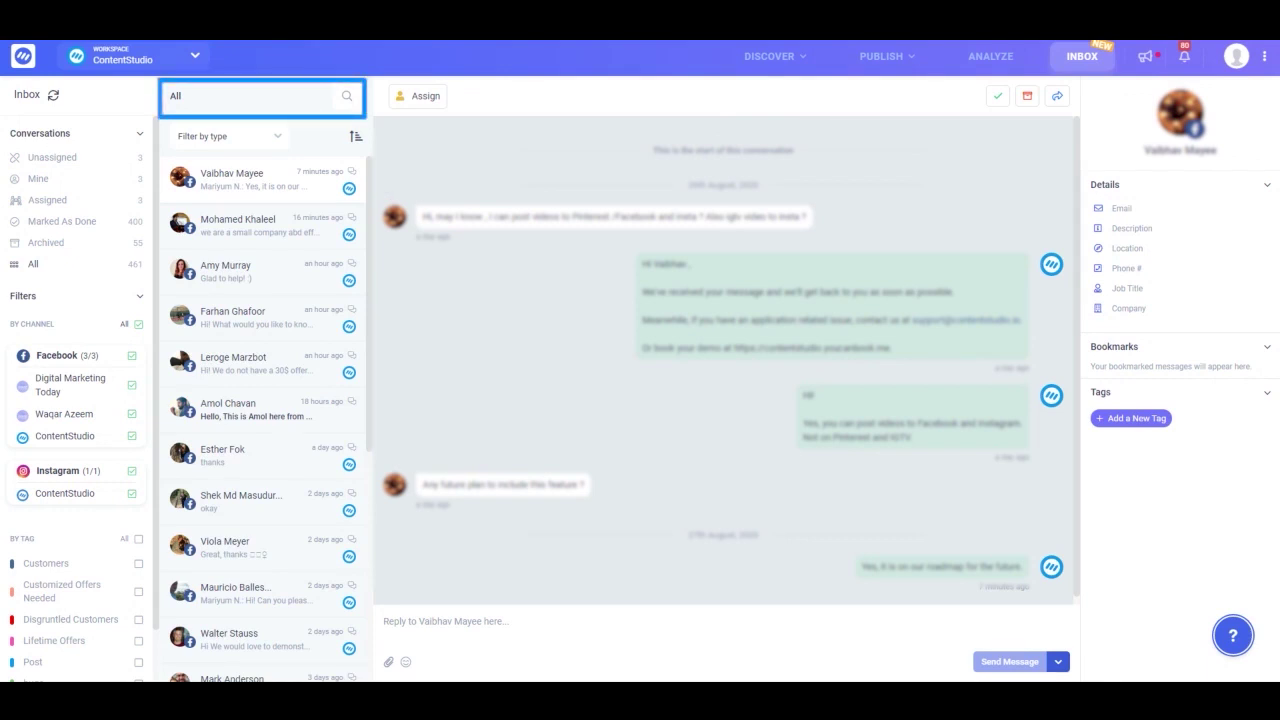
Step: Clear the search box and search the conversations for a contact by name
click(347, 97)
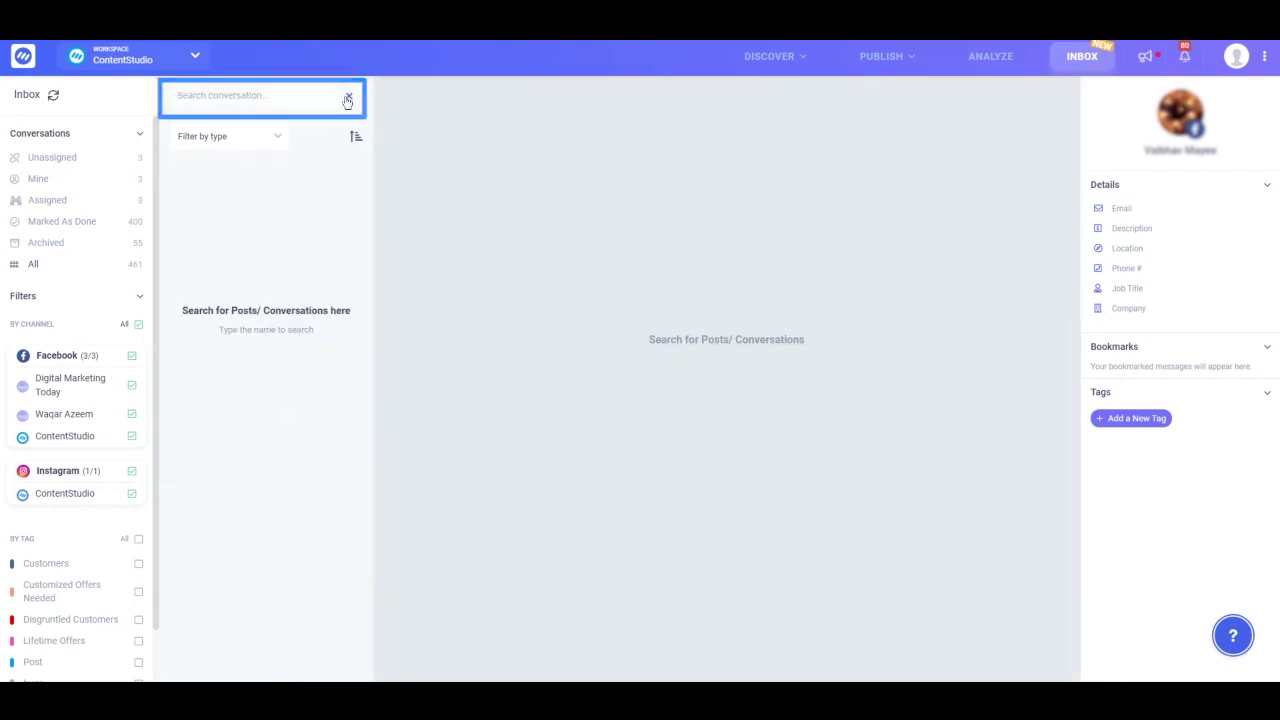
text(Maree)
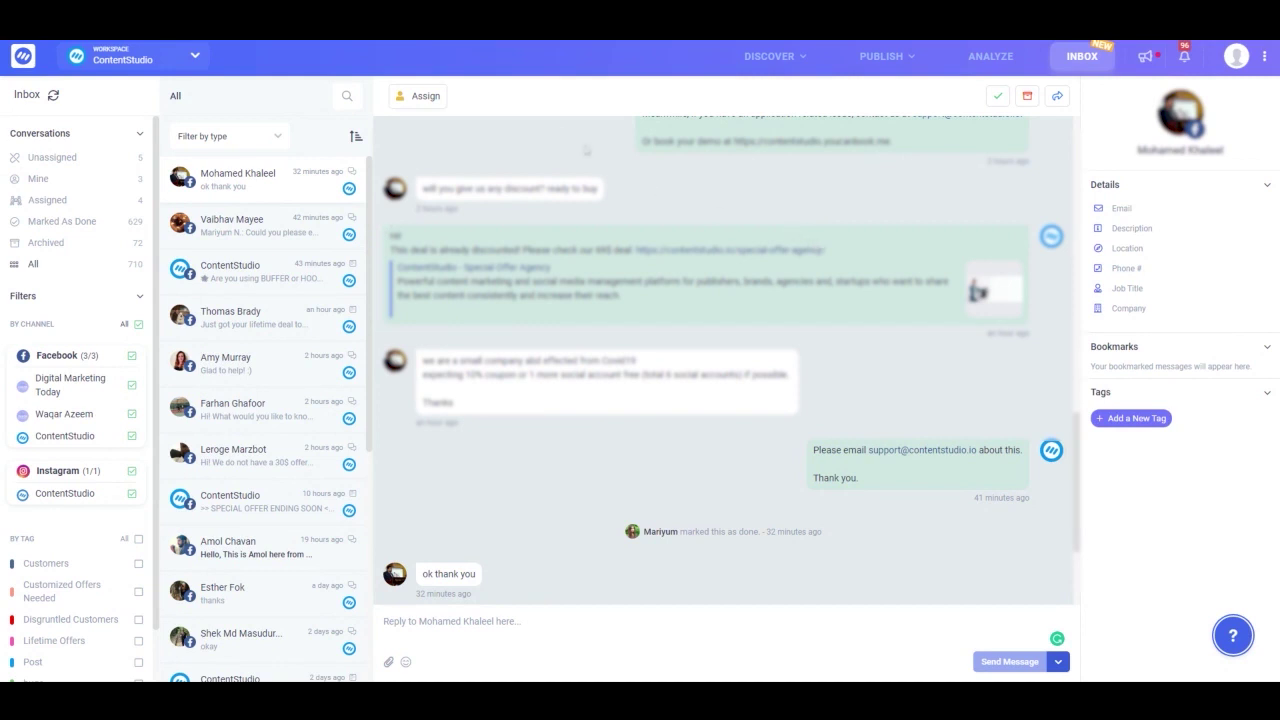
Step: Assign the open discount-question conversation to a teammate and mark it as done
click(420, 100)
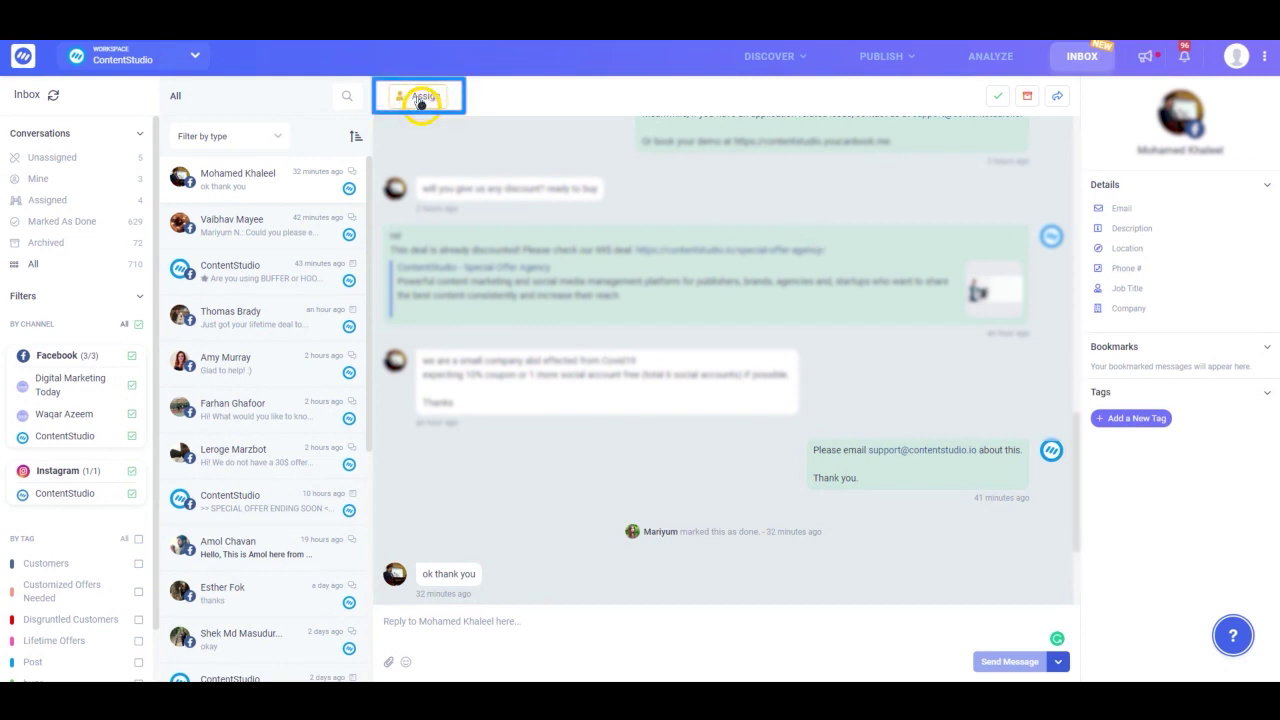
click(421, 100)
click(446, 272)
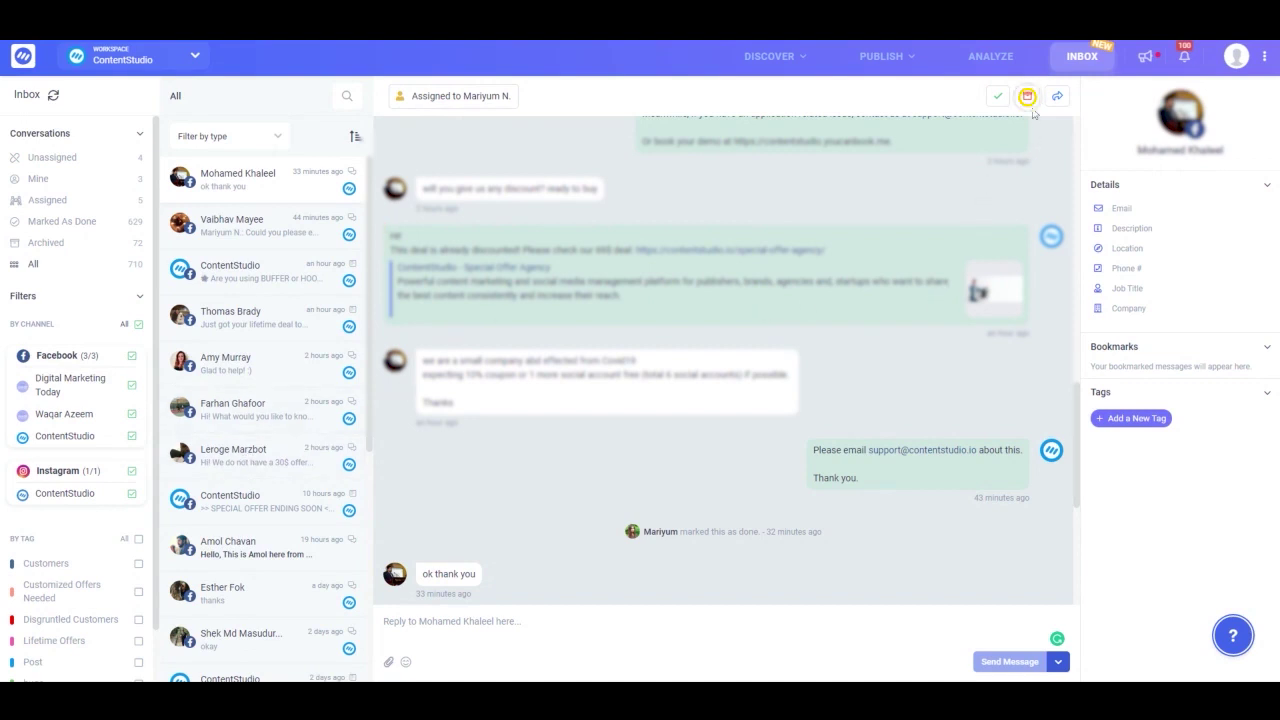
click(998, 96)
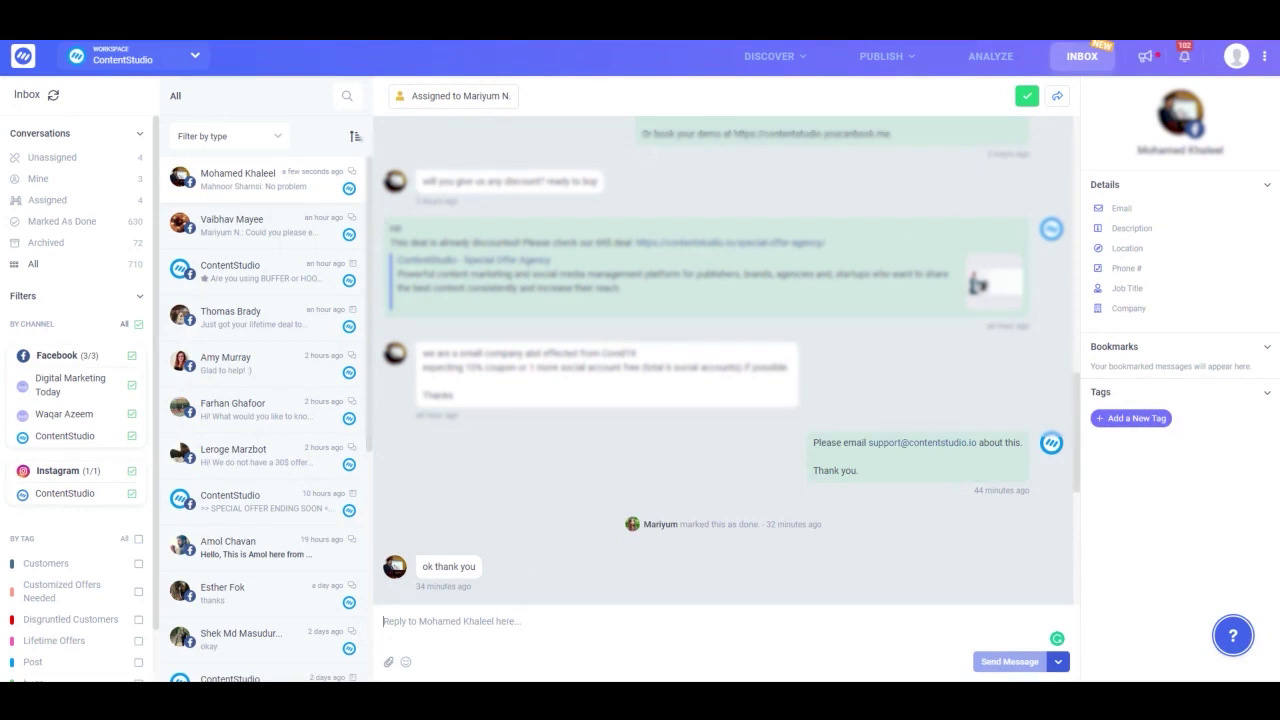
Step: Toggle the reply's emoji picker, then open the post about switching from Buffer or Hootsuite
click(405, 661)
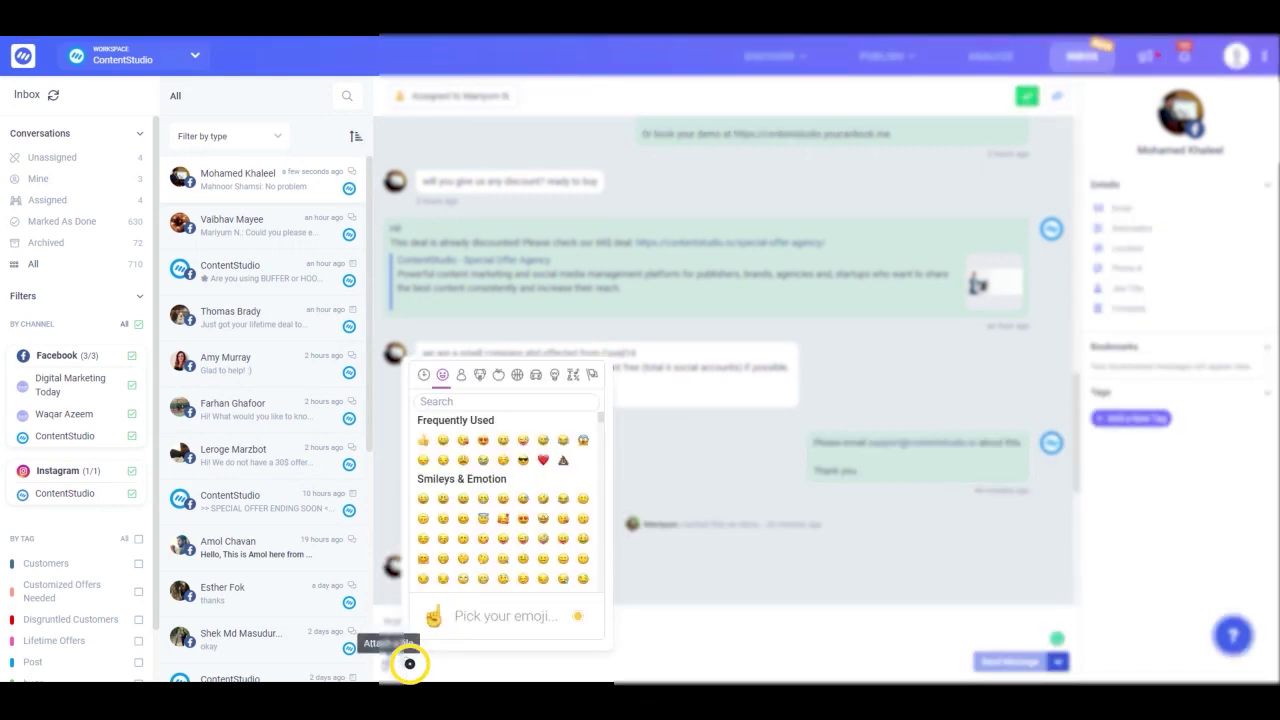
click(409, 663)
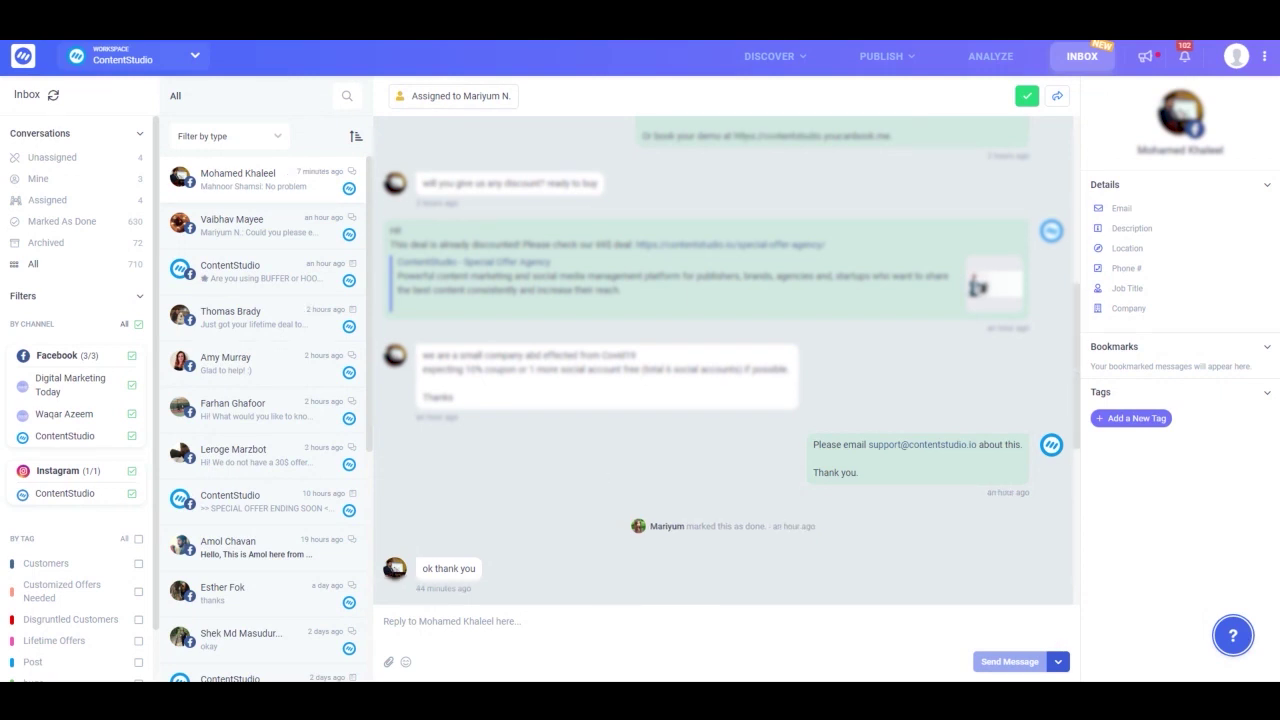
click(260, 272)
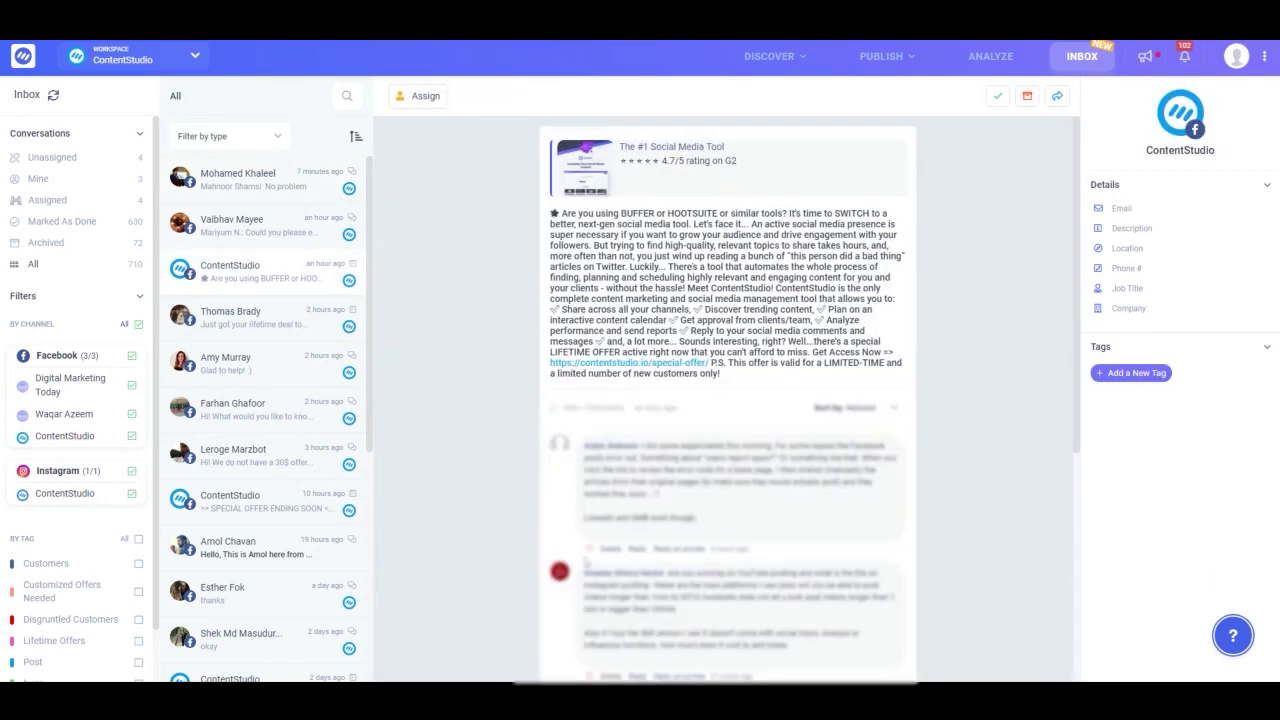
Step: Choose Reply as private on one of the post's comments
click(673, 549)
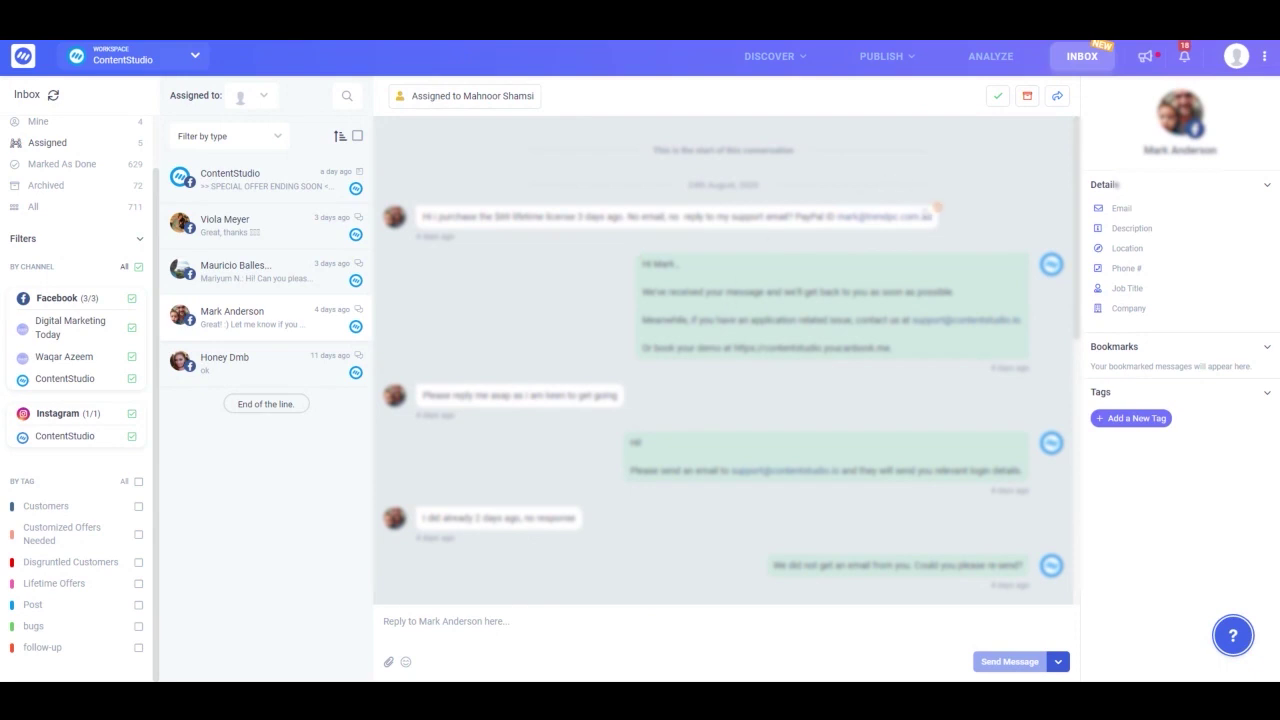
Step: Paste the customer's email from their message into the contact's Email address, update details, then open the last conversation
drag(930, 216, 836, 216)
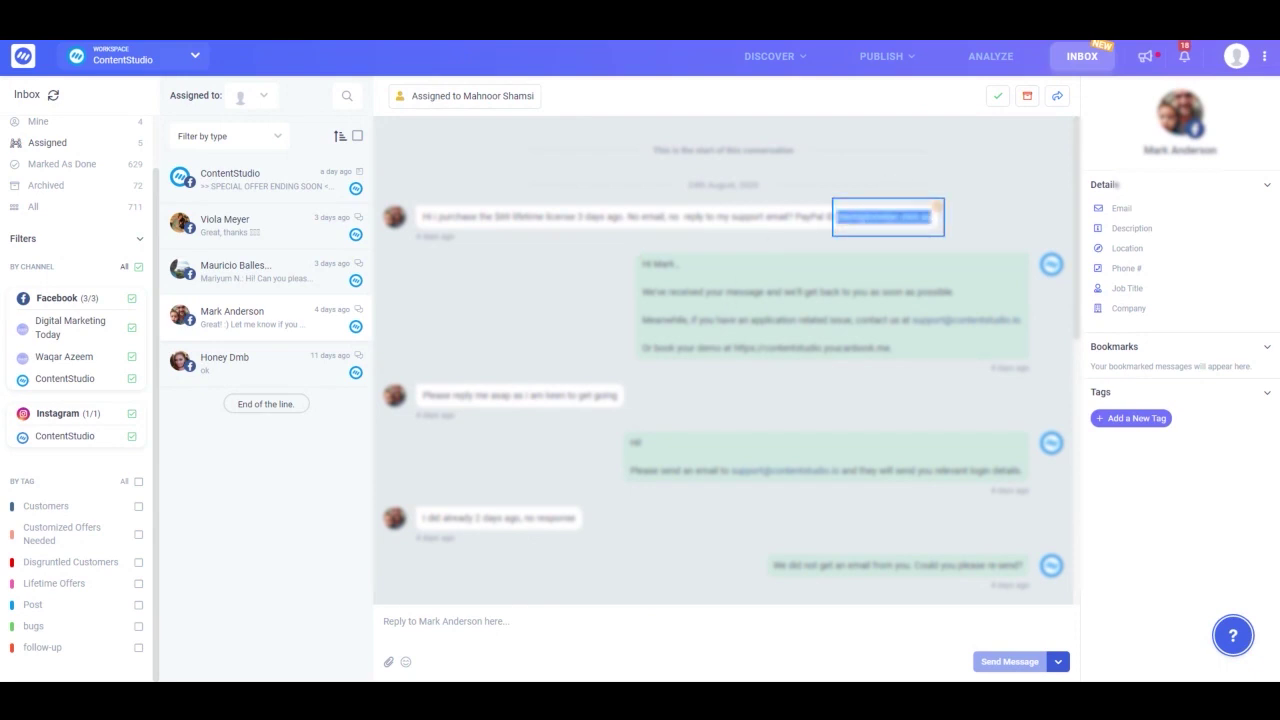
click(938, 216)
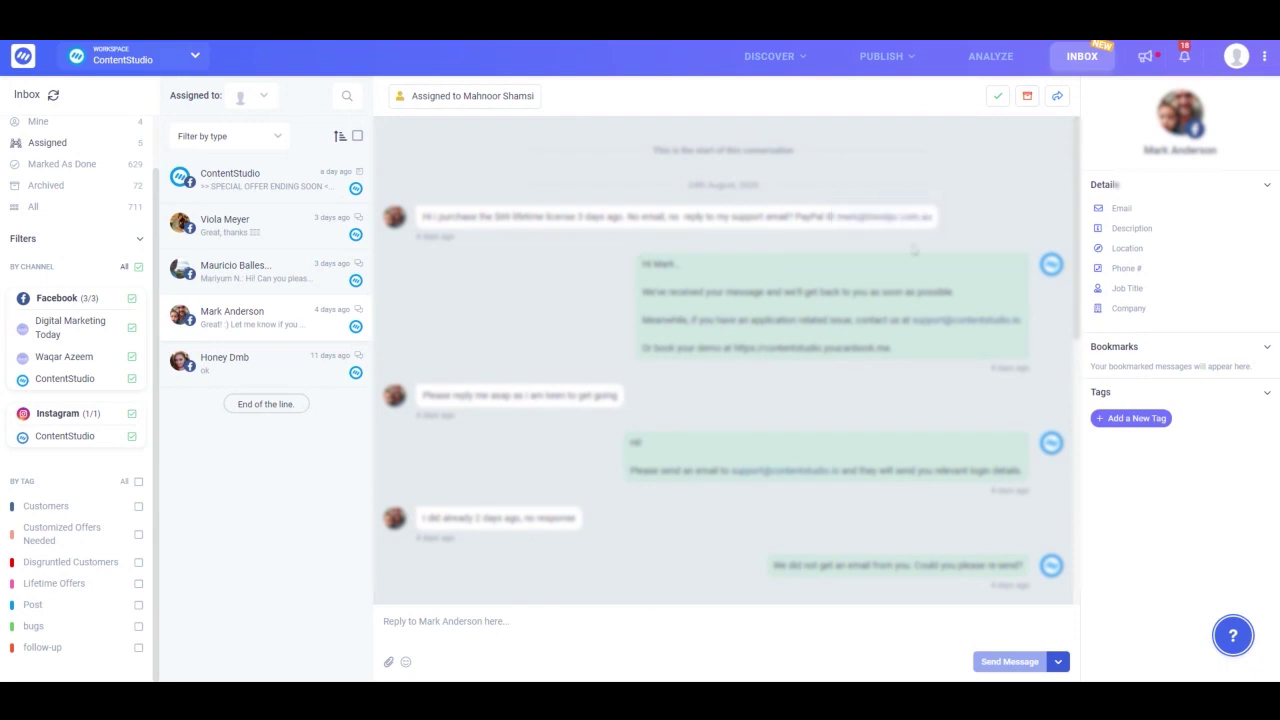
click(1257, 96)
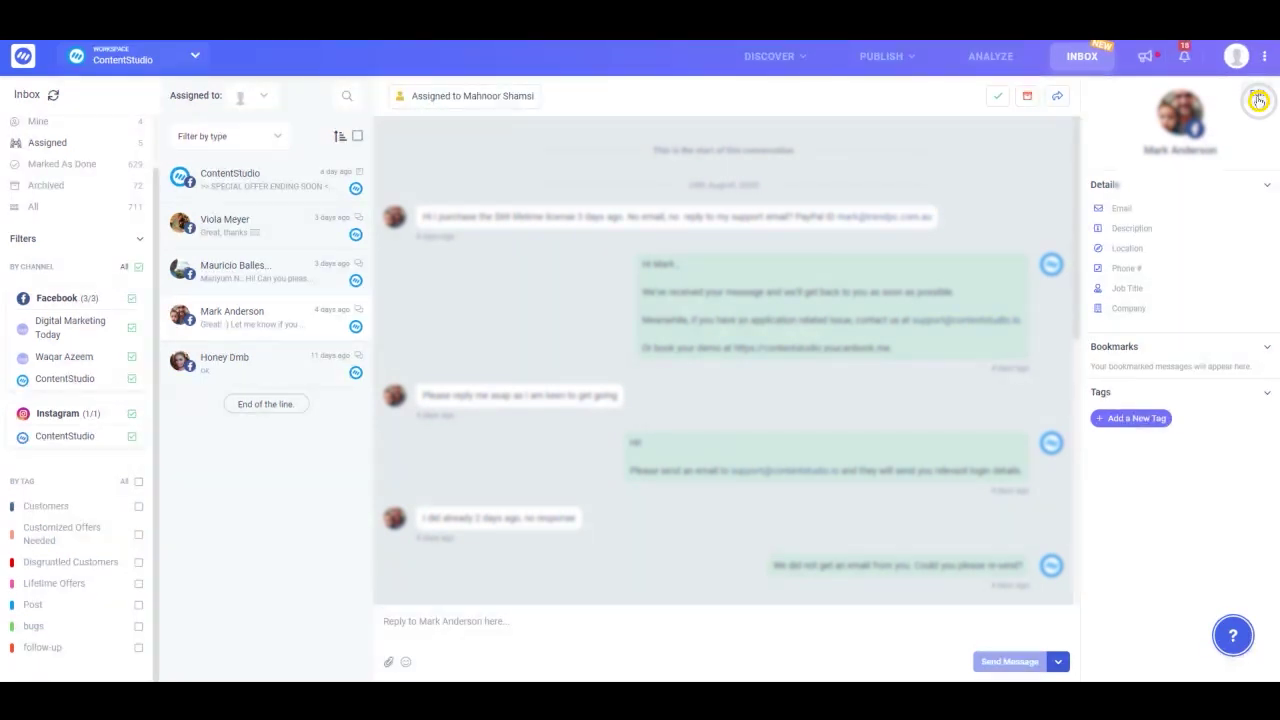
click(1180, 124)
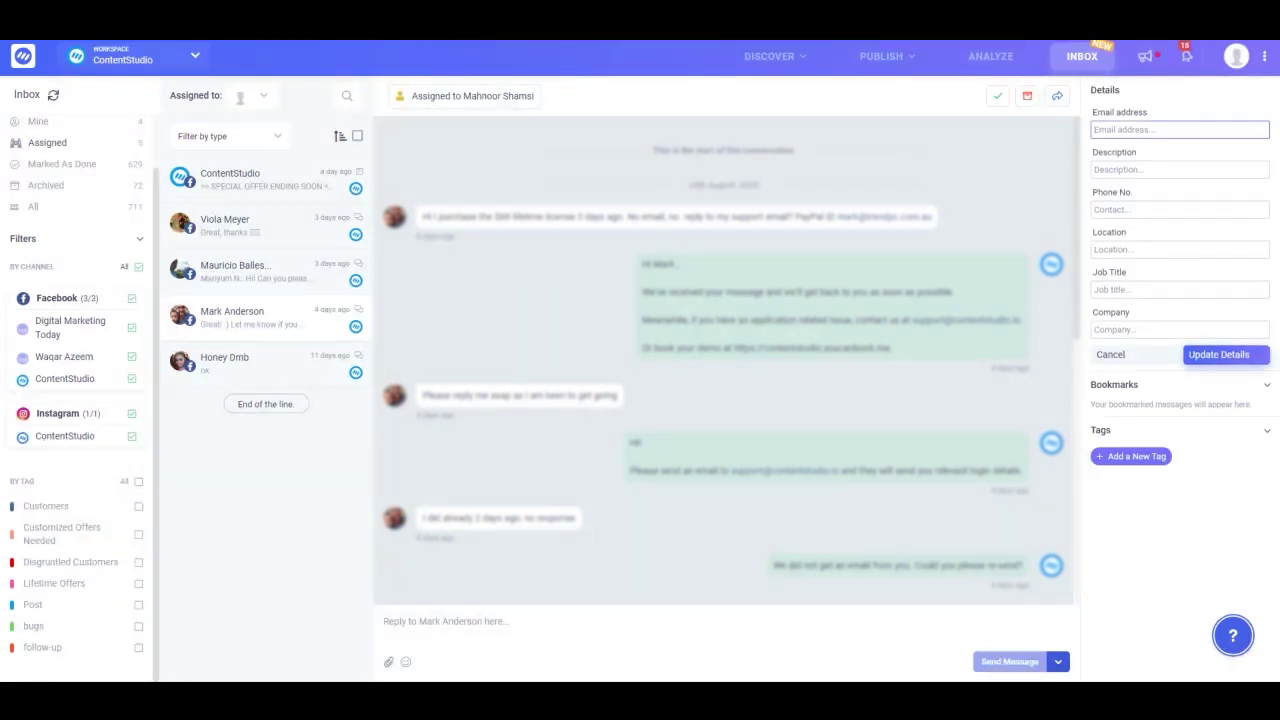
key(ctrl+v)
click(1219, 356)
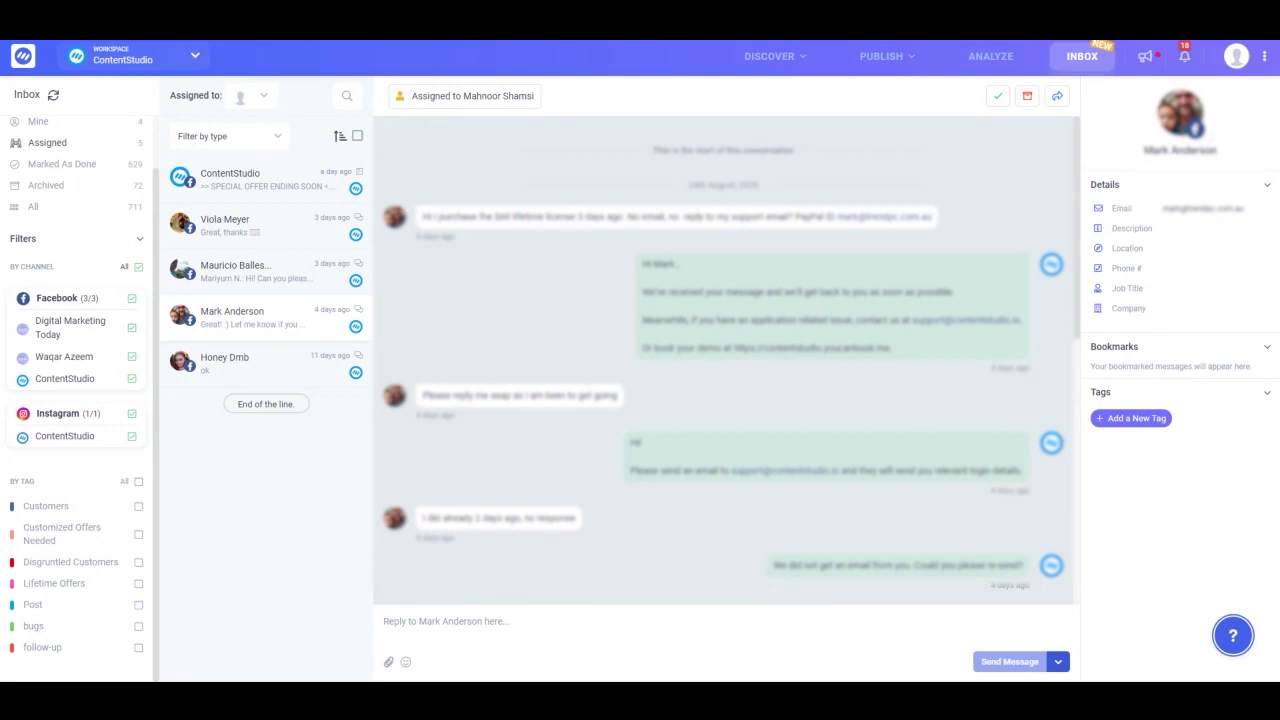
click(260, 376)
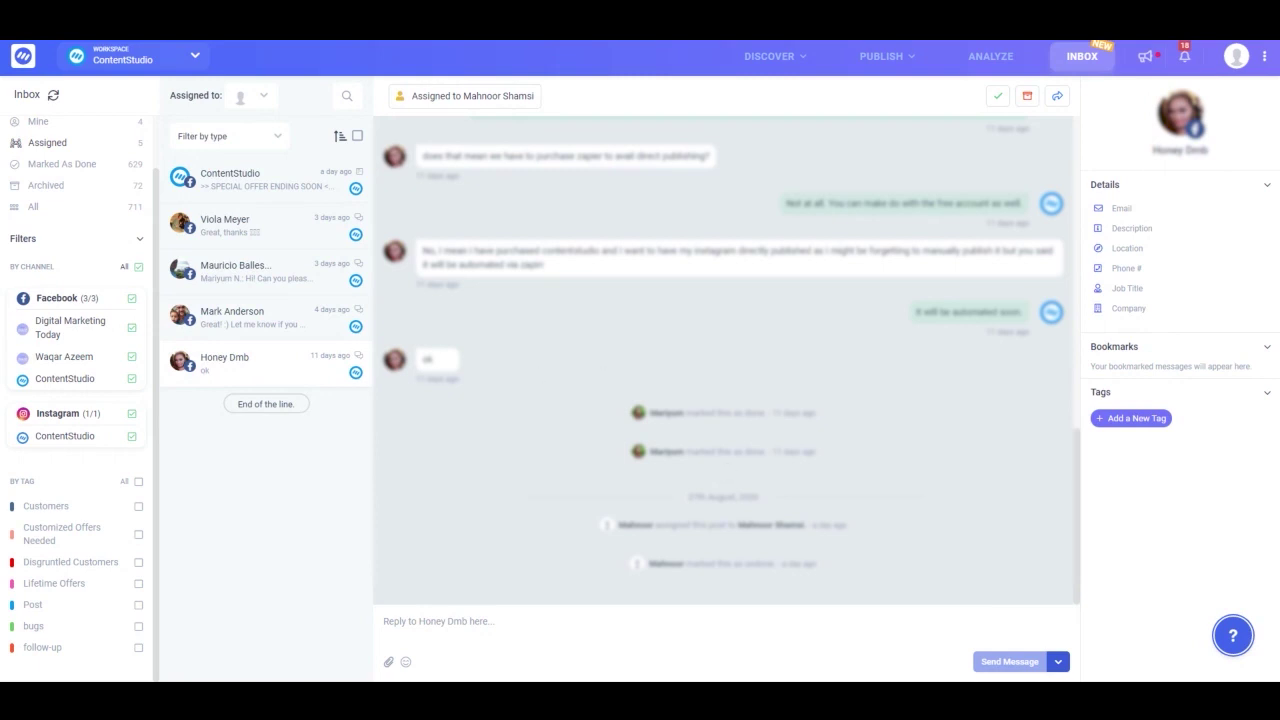
Step: Star the Instagram direct publishing reply and confirm it appears in the contact's Bookmarks panel
scroll(835, 318, up, 3)
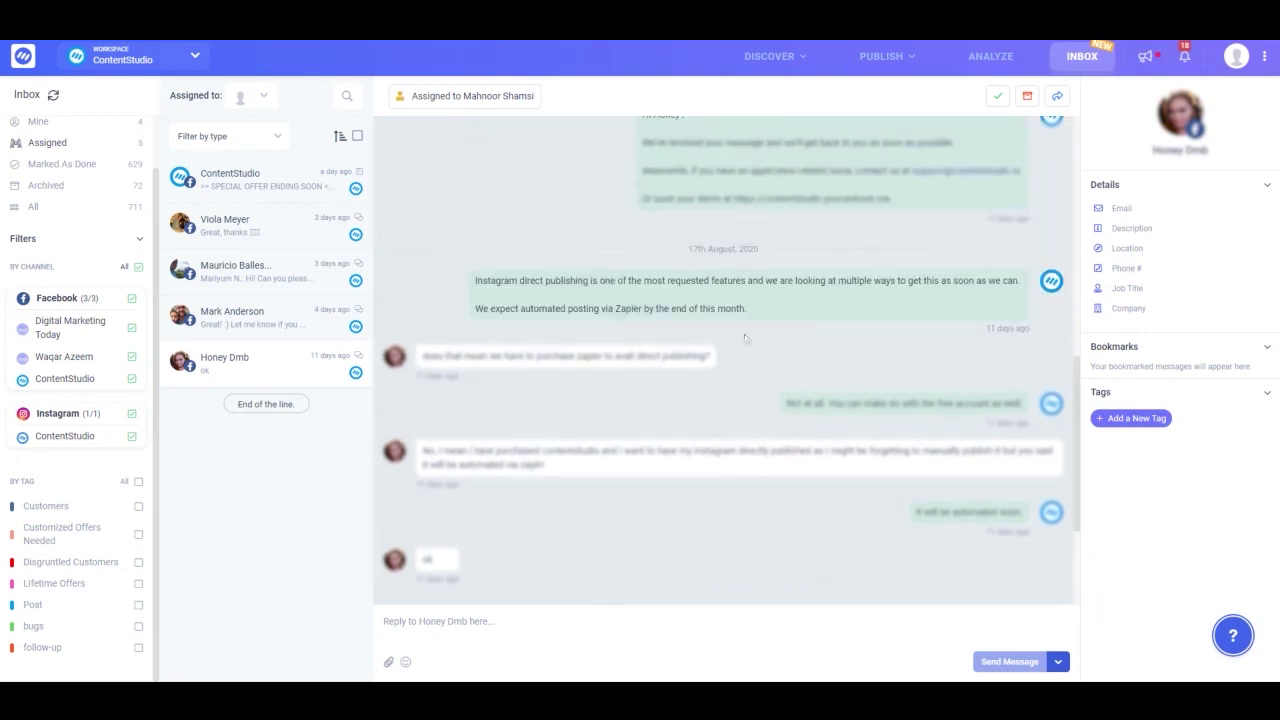
click(469, 273)
click(306, 323)
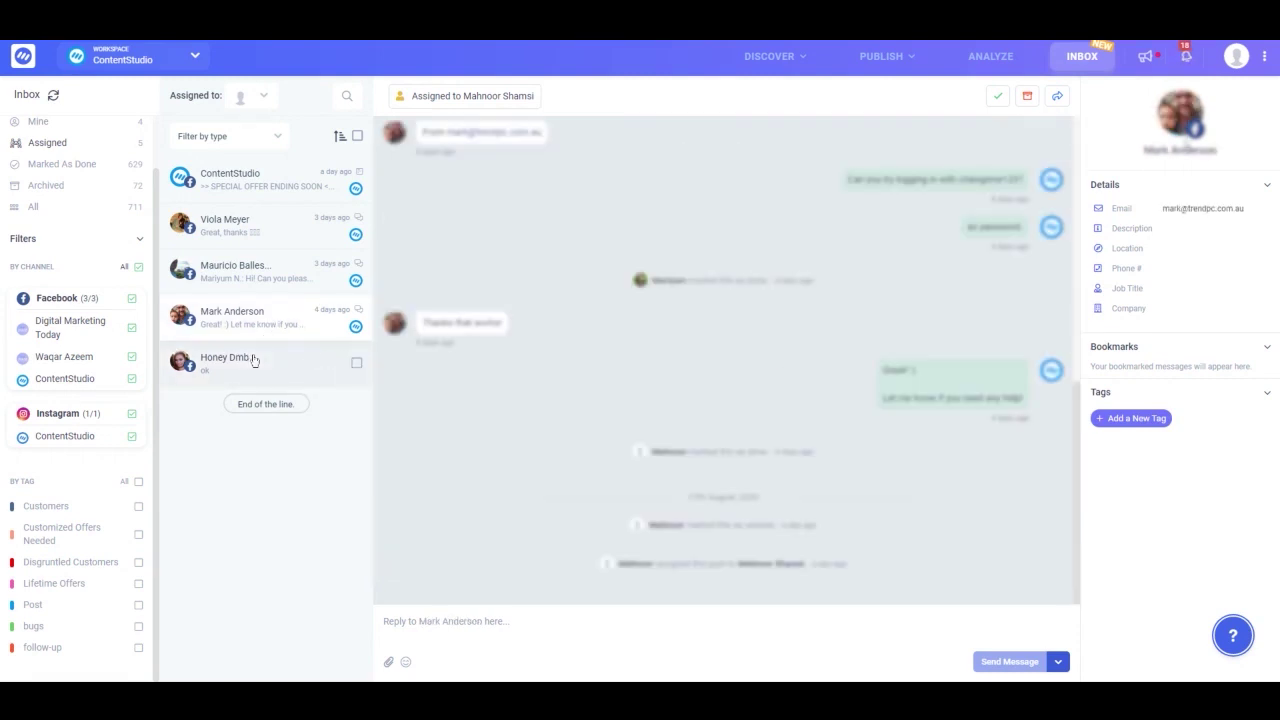
click(236, 380)
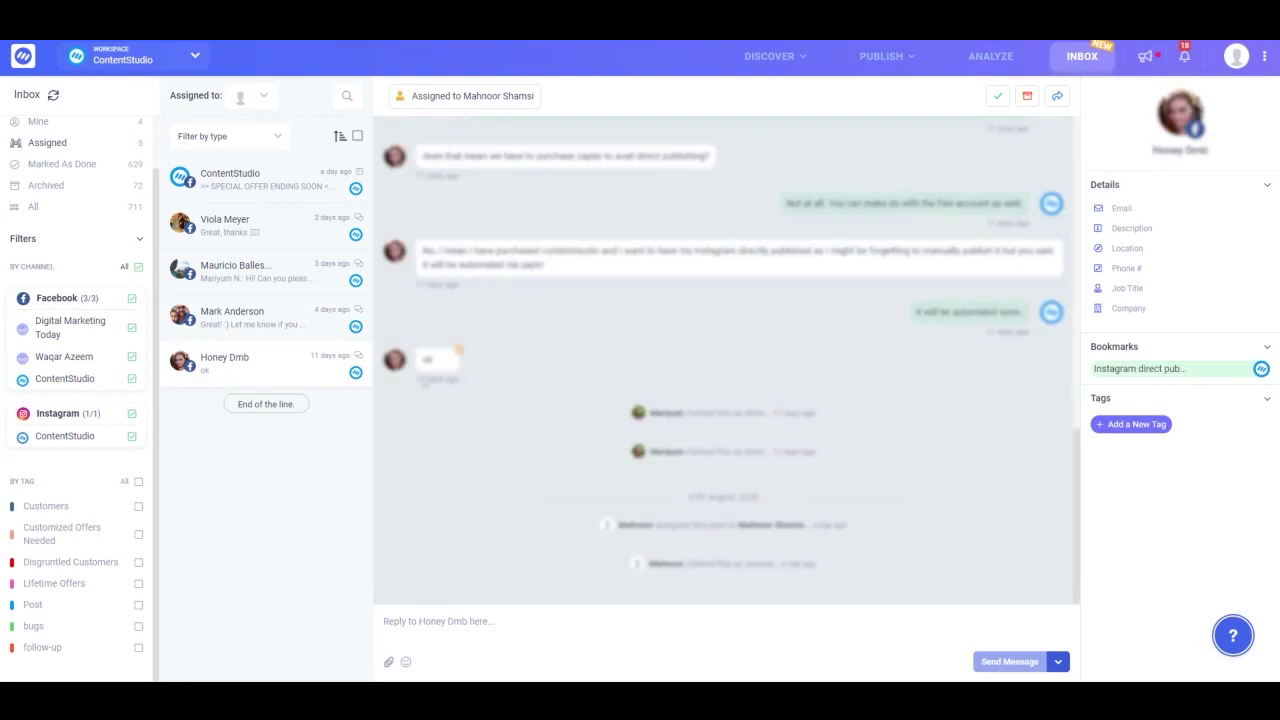
click(1126, 371)
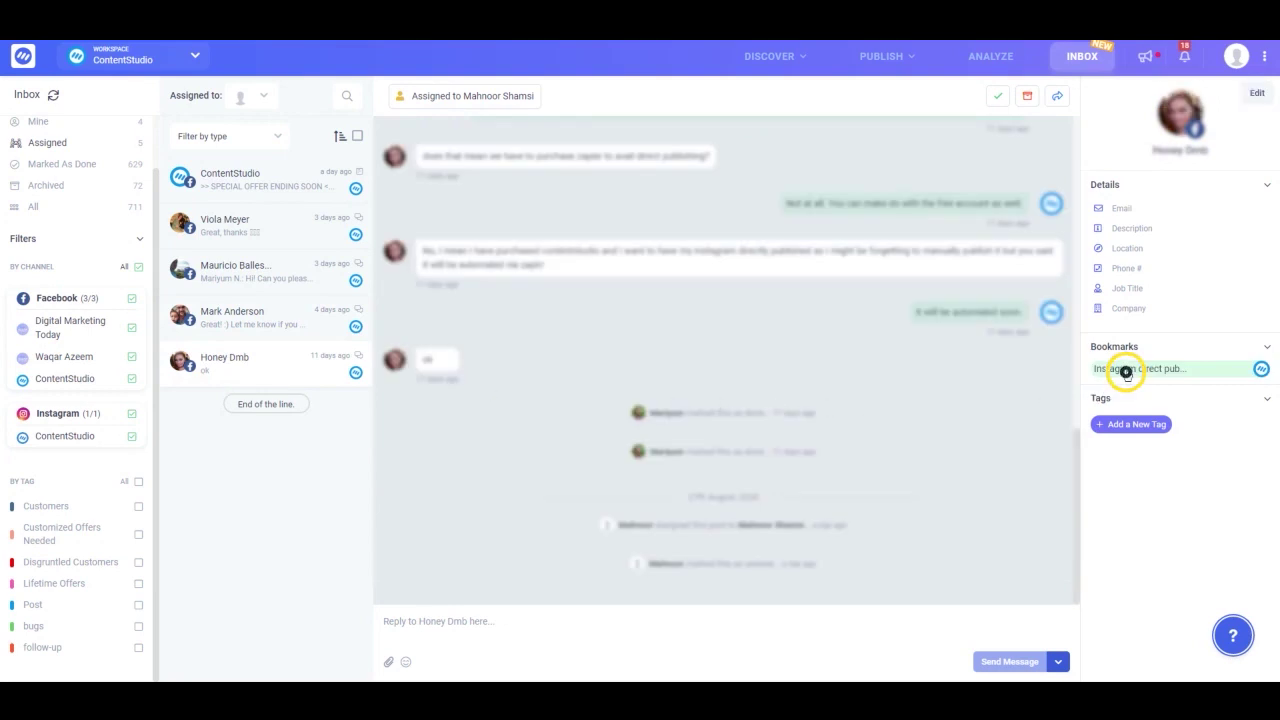